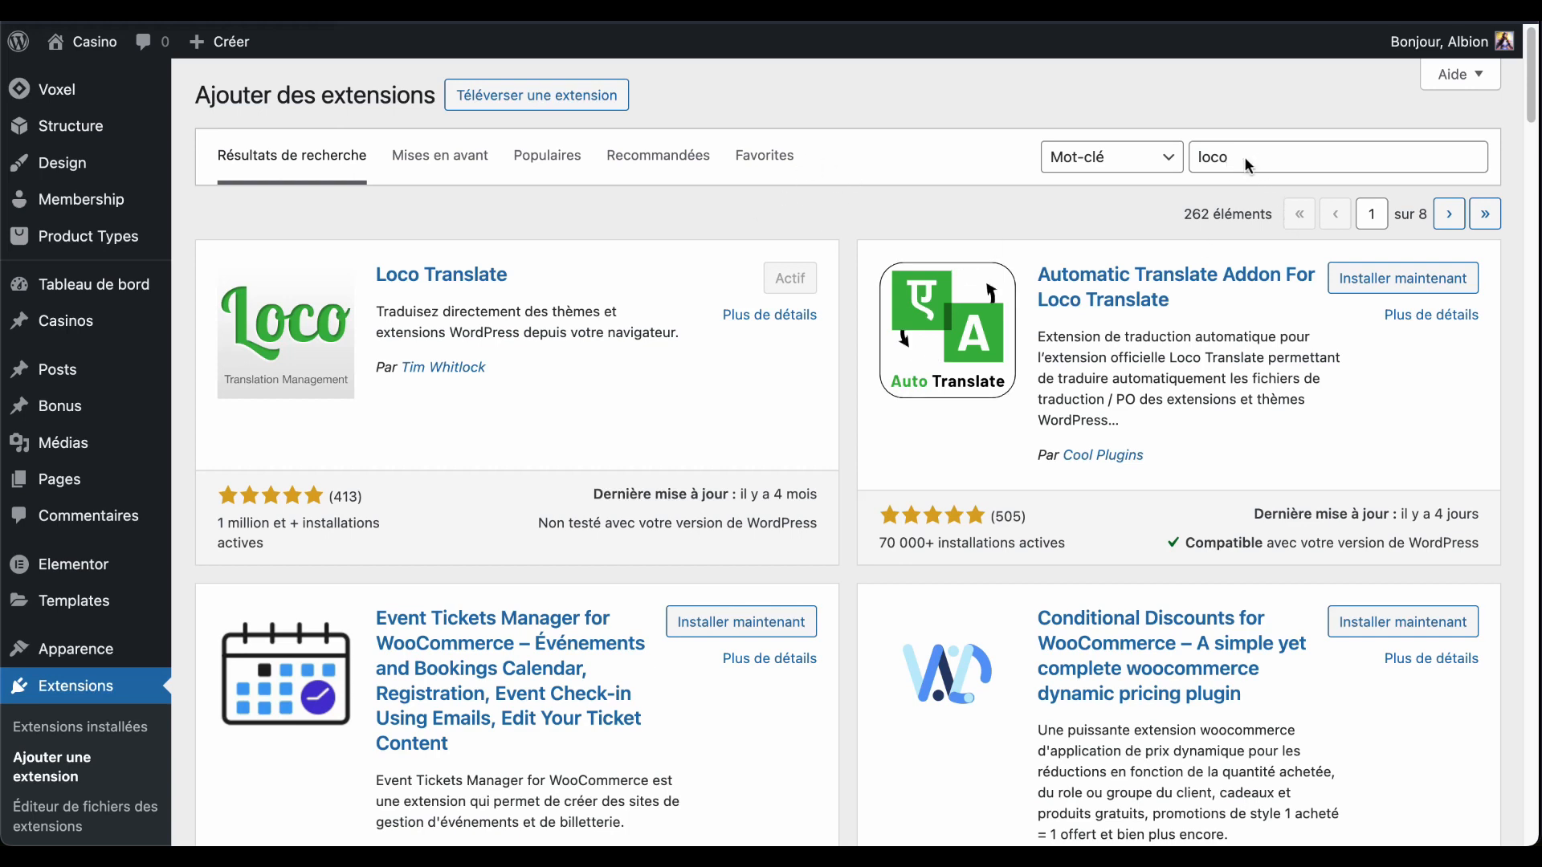
Open the details of Automatic Translate Addon For Loco Translate in a new tab and display its screenshots
{"action": "left_click", "coordinate": [905, 189]}
{"action": "right_click", "coordinate": [1160, 280]}
{"action": "left_click", "coordinate": [1044, 258]}
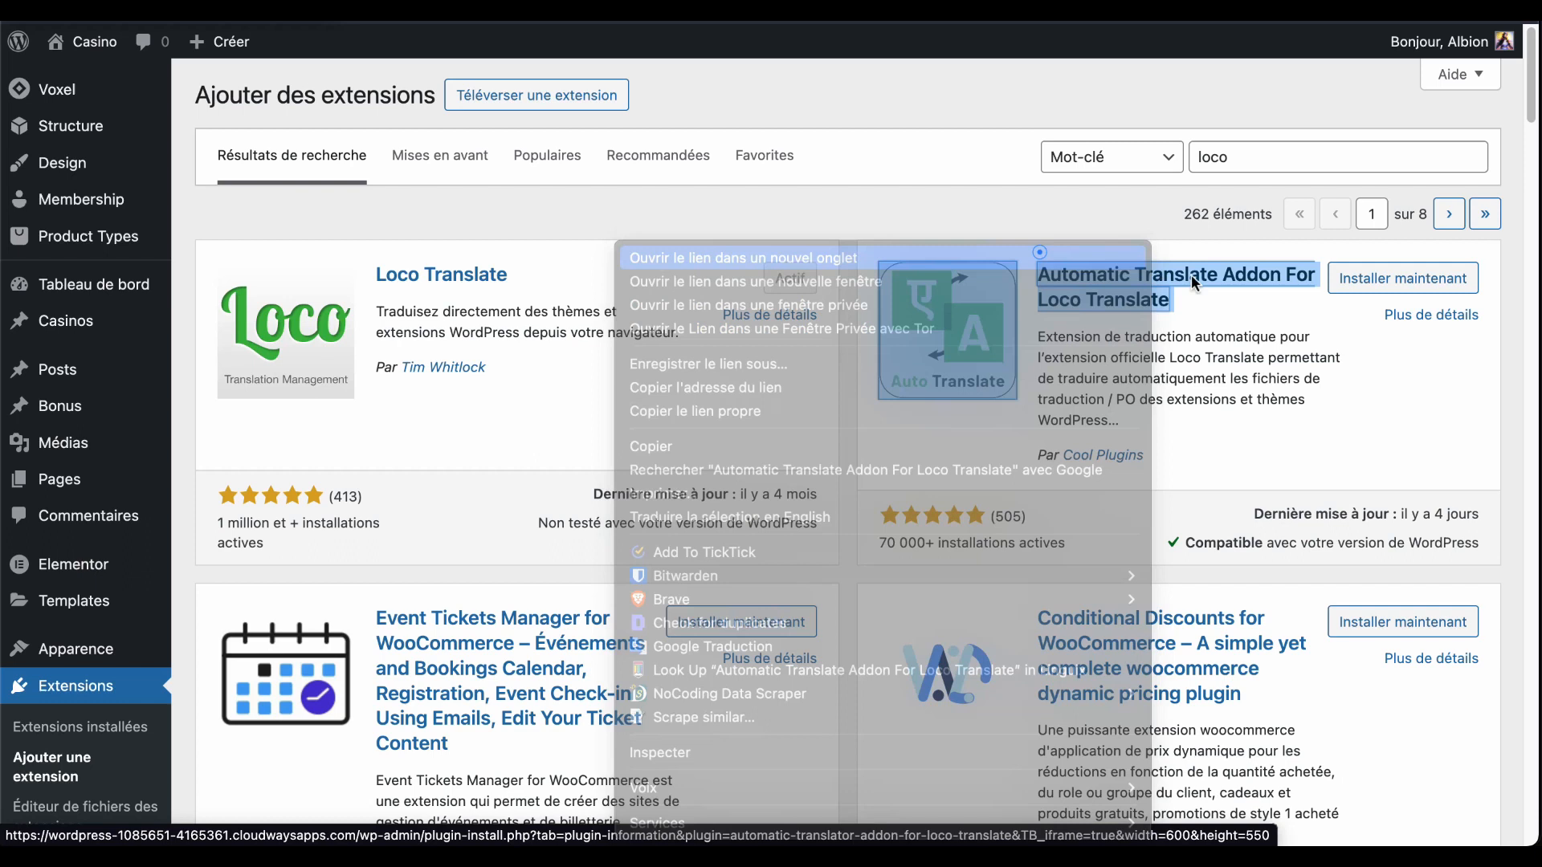
{"action": "left_click", "coordinate": [855, 191]}
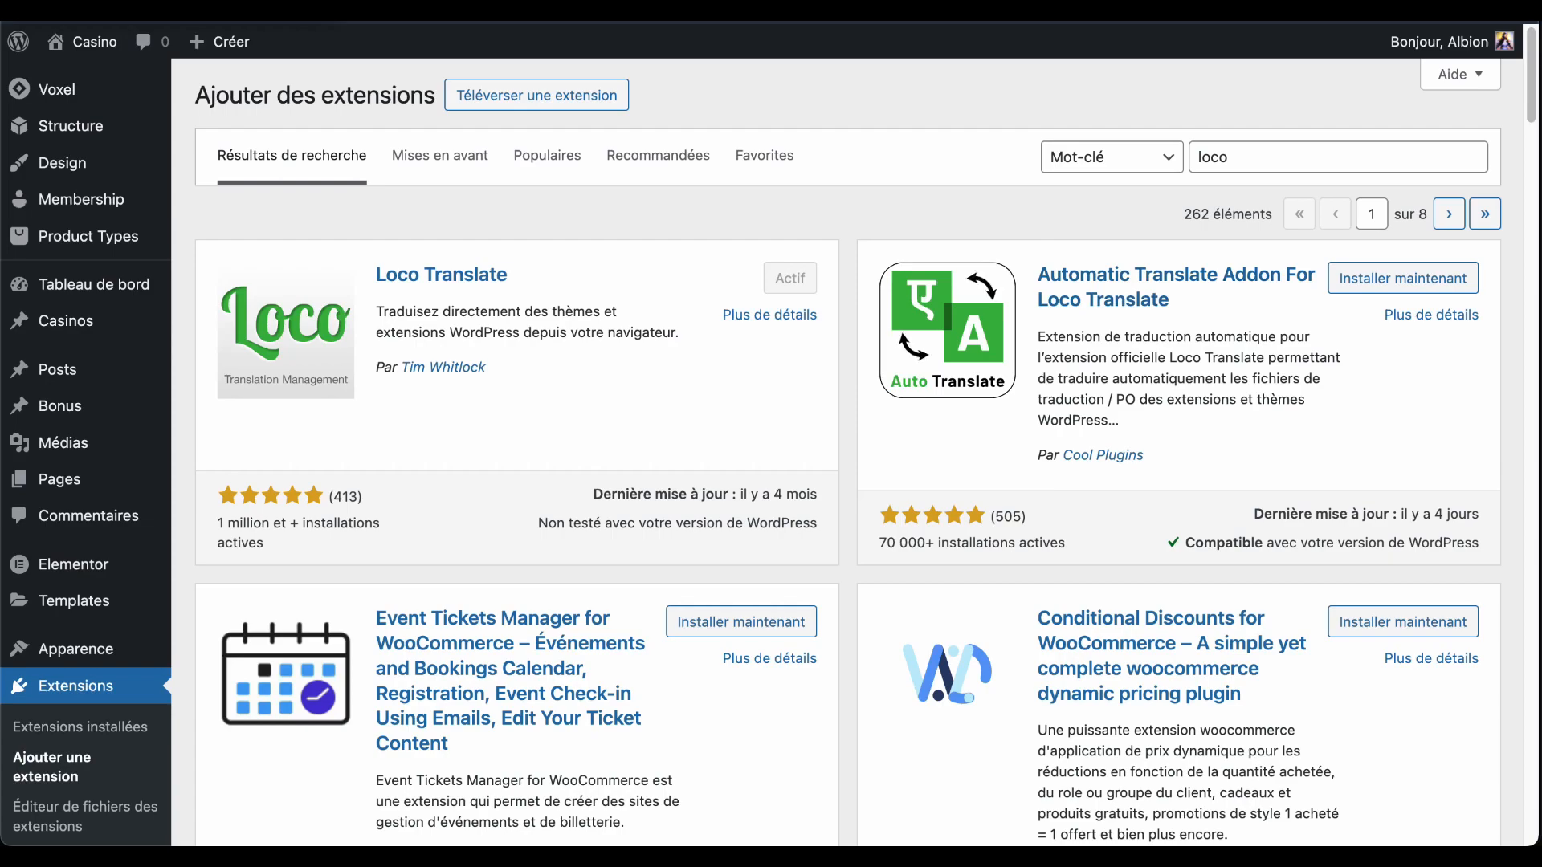
{"action": "key", "text": "ctrl+Tab"}
{"action": "left_click", "coordinate": [521, 315]}
Examine the add-on's screenshots for the available translation providers and which ones require the PRO version
{"action": "scroll", "coordinate": [465, 391], "scroll_direction": "down", "scroll_amount": 2}
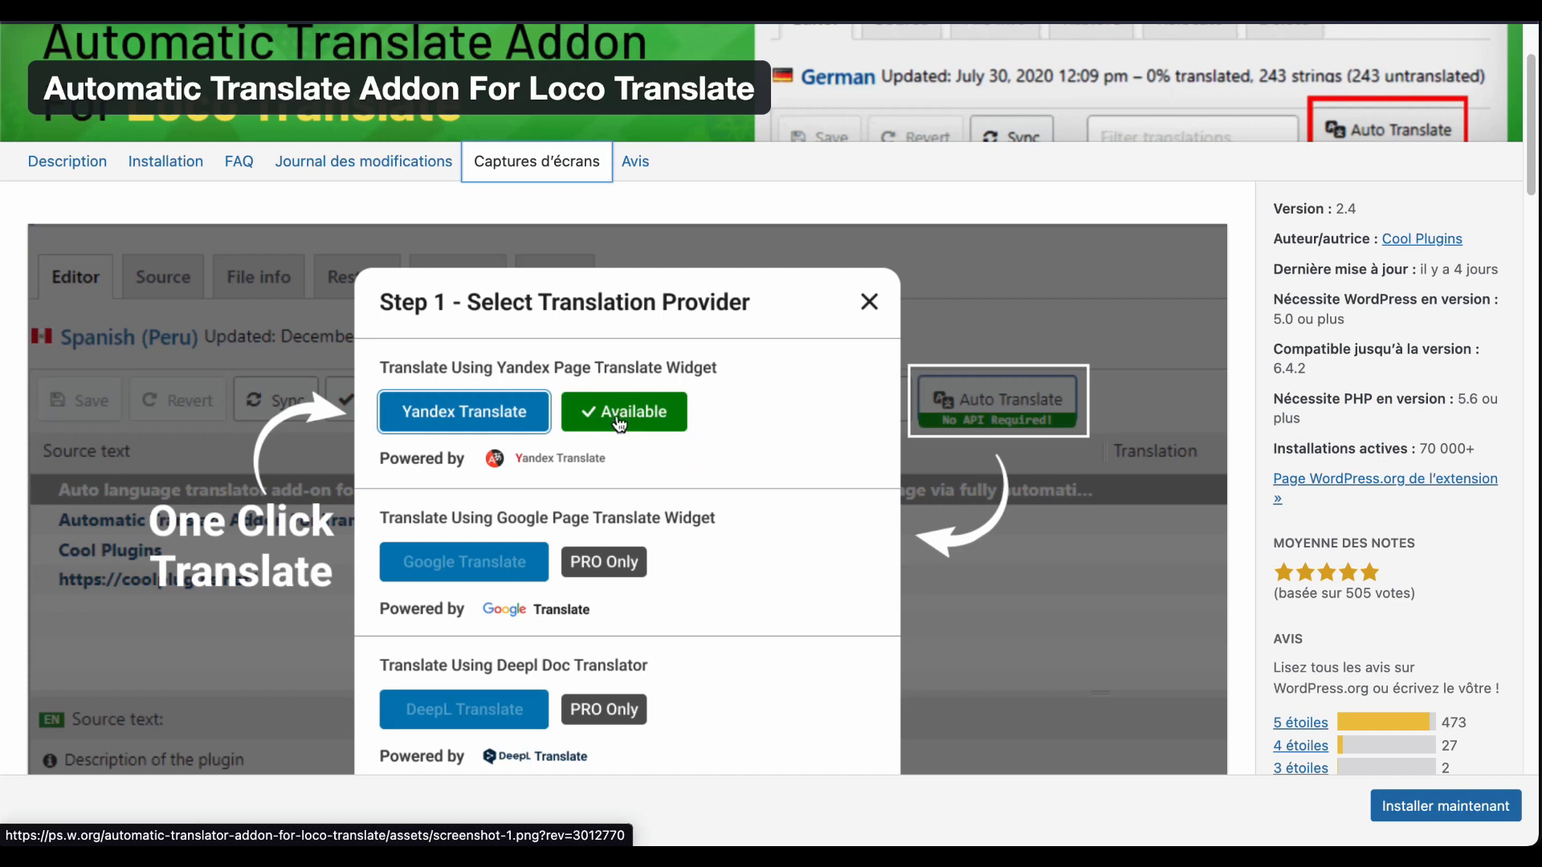
{"action": "scroll", "coordinate": [715, 358], "scroll_direction": "down", "scroll_amount": 2}
{"action": "scroll", "coordinate": [715, 358], "scroll_direction": "down", "scroll_amount": 2}
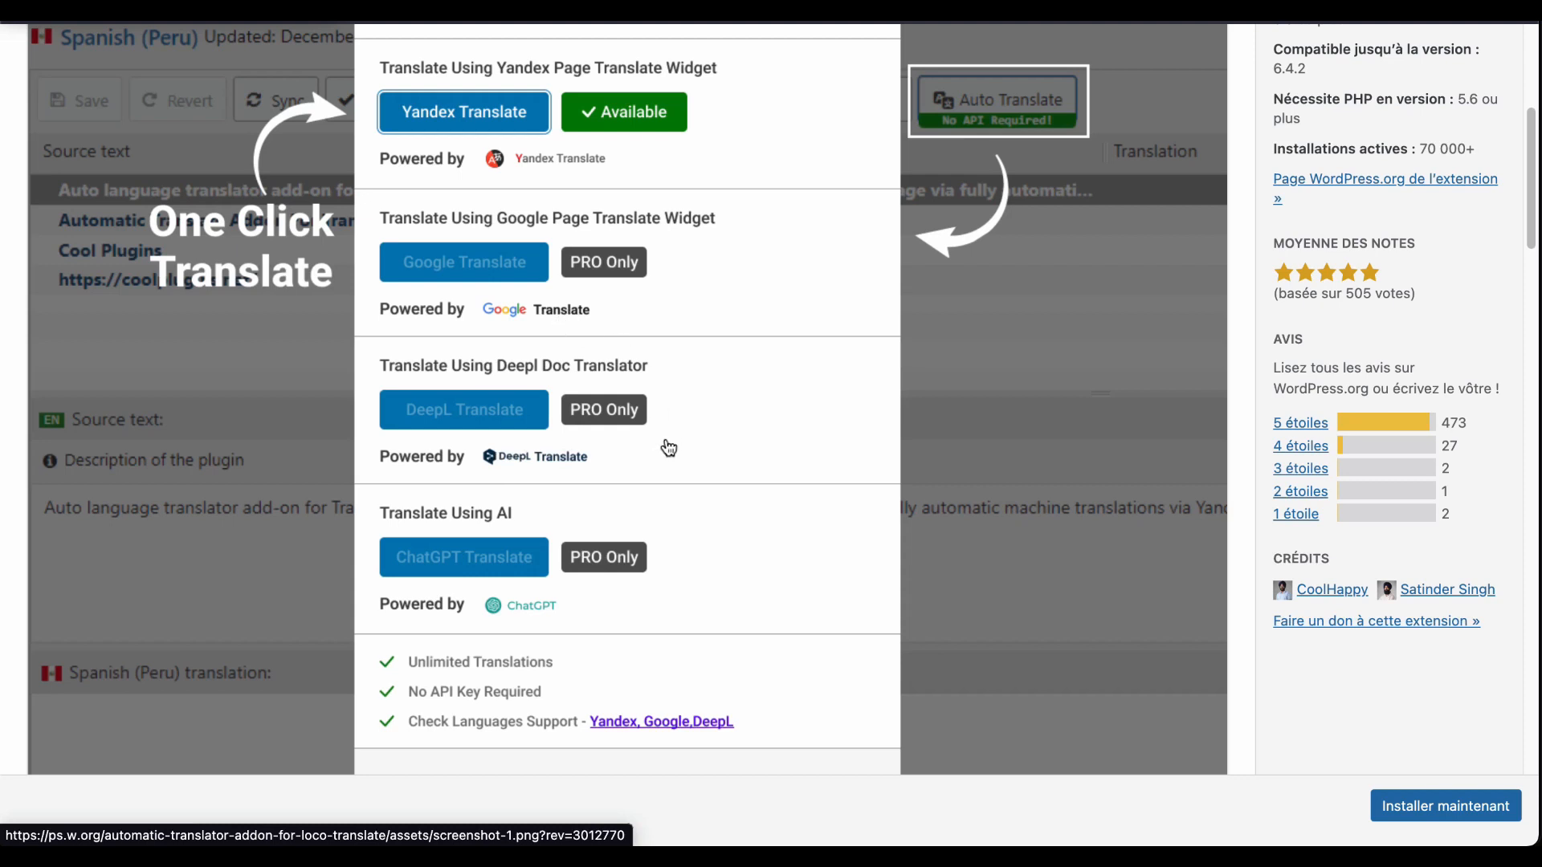
{"action": "scroll", "coordinate": [728, 502], "scroll_direction": "down", "scroll_amount": 4}
{"action": "scroll", "coordinate": [709, 414], "scroll_direction": "up", "scroll_amount": 10}
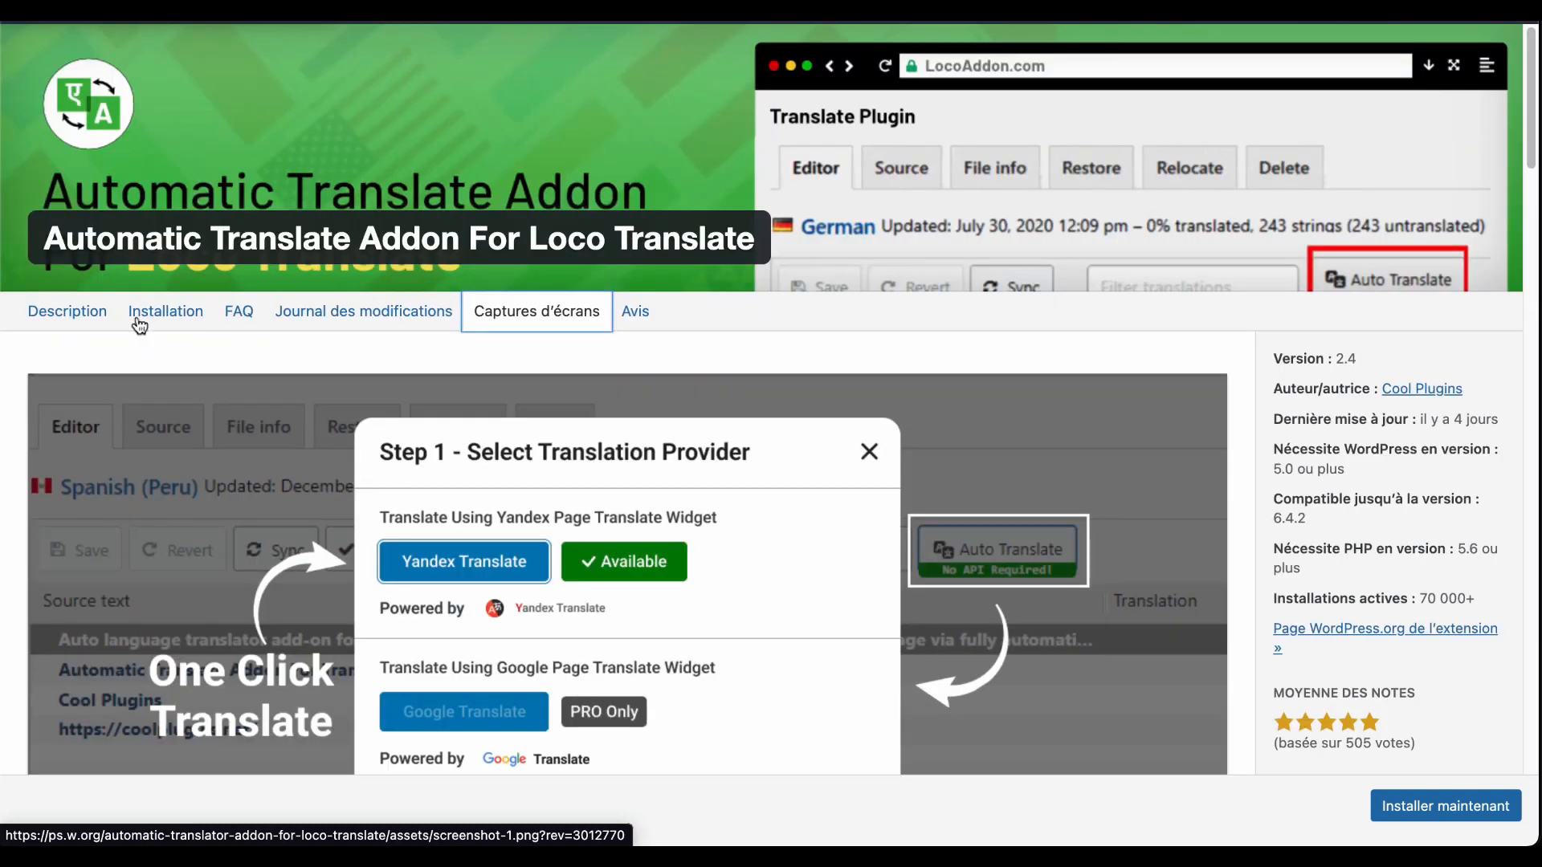
{"action": "scroll", "coordinate": [709, 490], "scroll_direction": "down", "scroll_amount": 1}
{"action": "scroll", "coordinate": [709, 490], "scroll_direction": "down", "scroll_amount": 2}
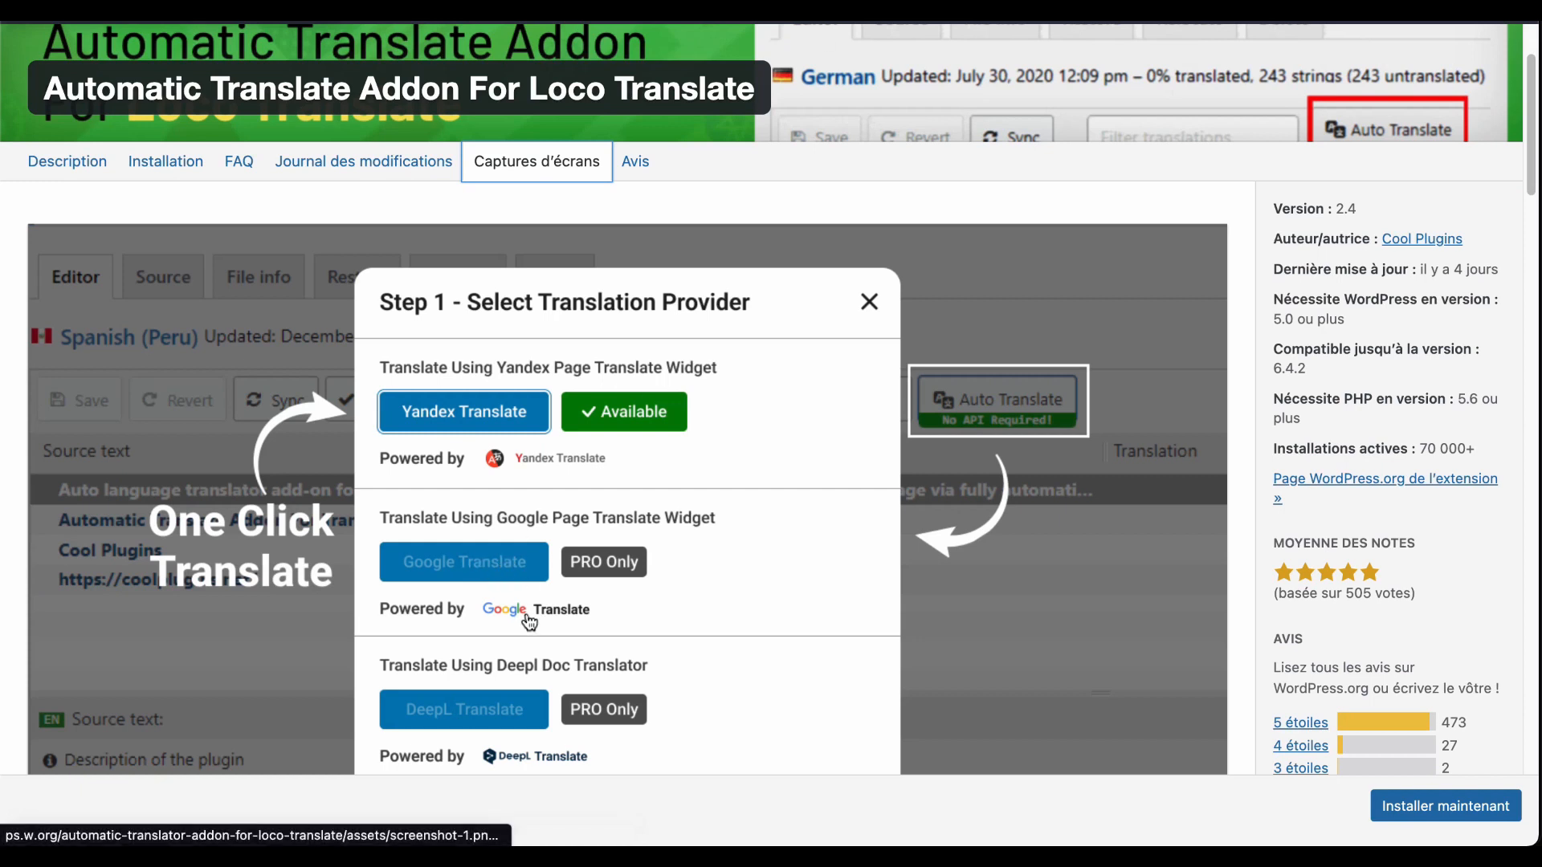
{"action": "scroll", "coordinate": [530, 623], "scroll_direction": "down", "scroll_amount": 2}
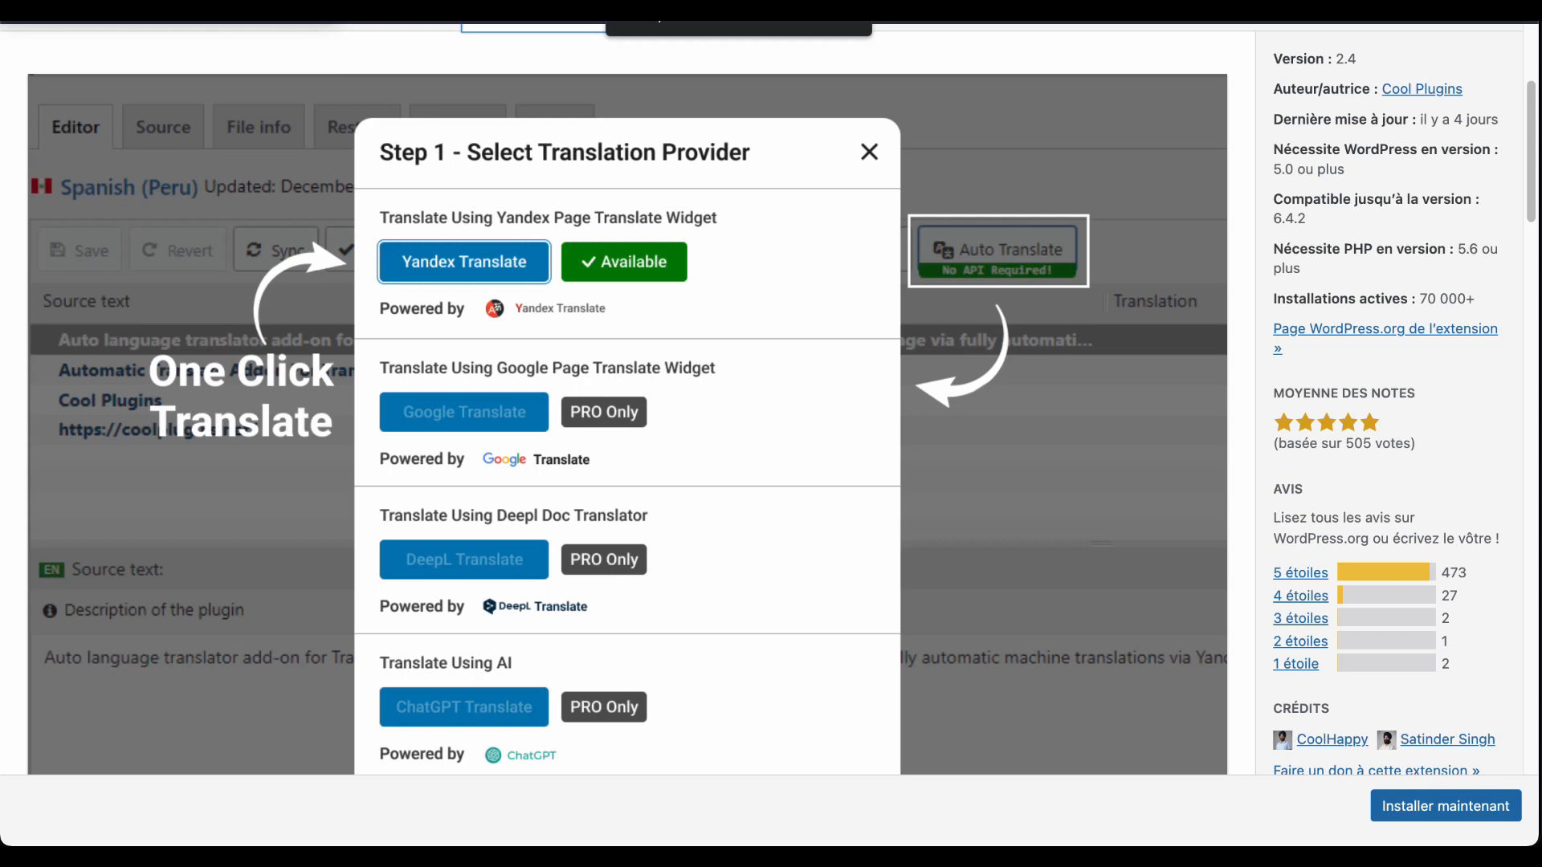
Return to the WordPress admin and open Easy Table of Contents from Loco Translate's list of translatable extensions
{"action": "left_click", "coordinate": [682, 8]}
{"action": "scroll", "coordinate": [237, 669], "scroll_direction": "down", "scroll_amount": 2}
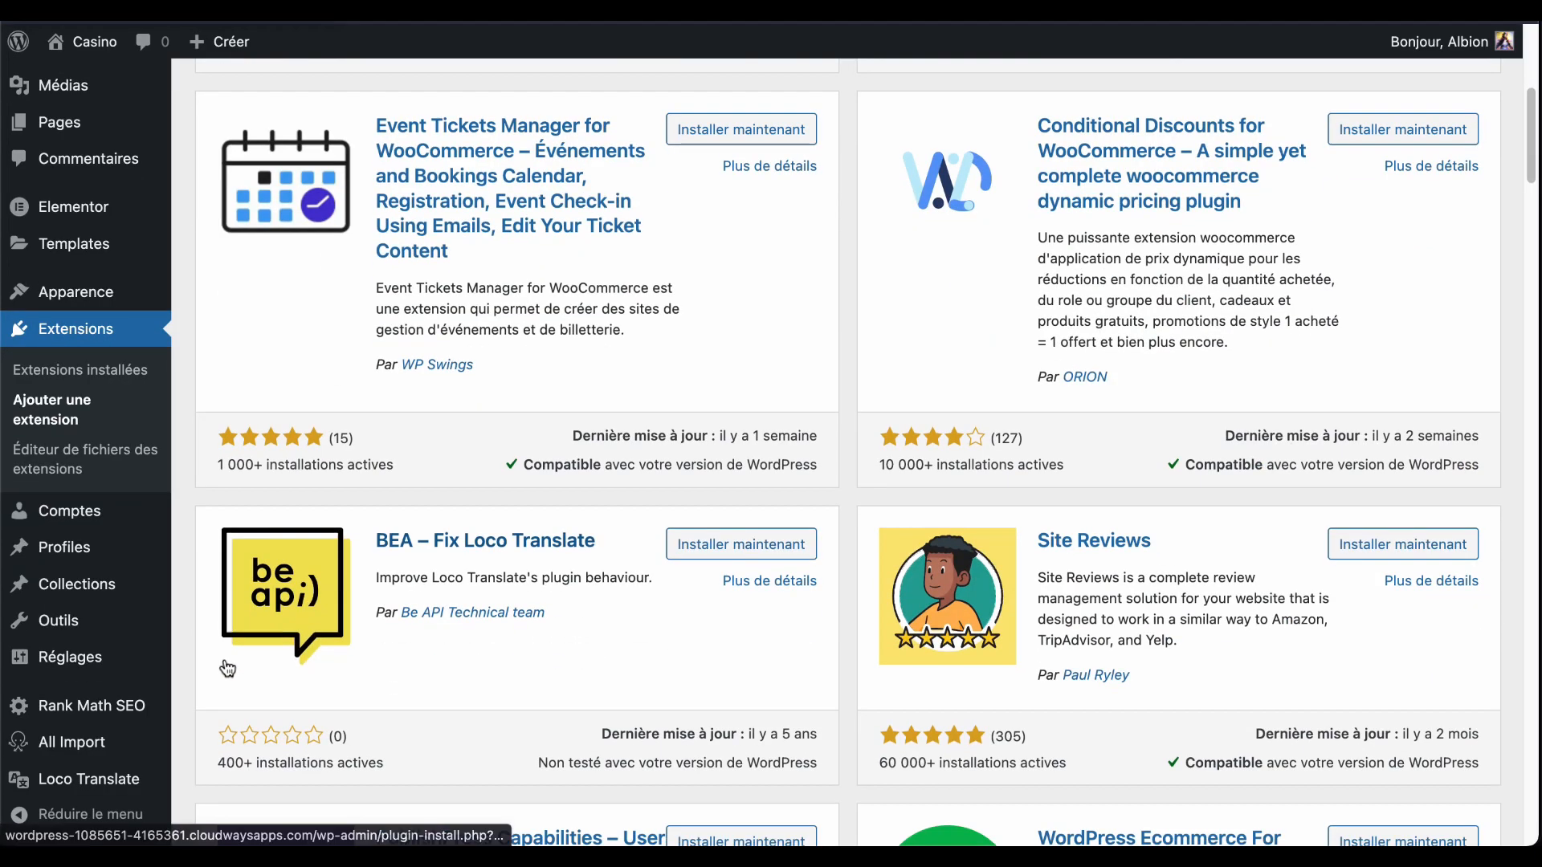
{"action": "mouse_move", "coordinate": [98, 793]}
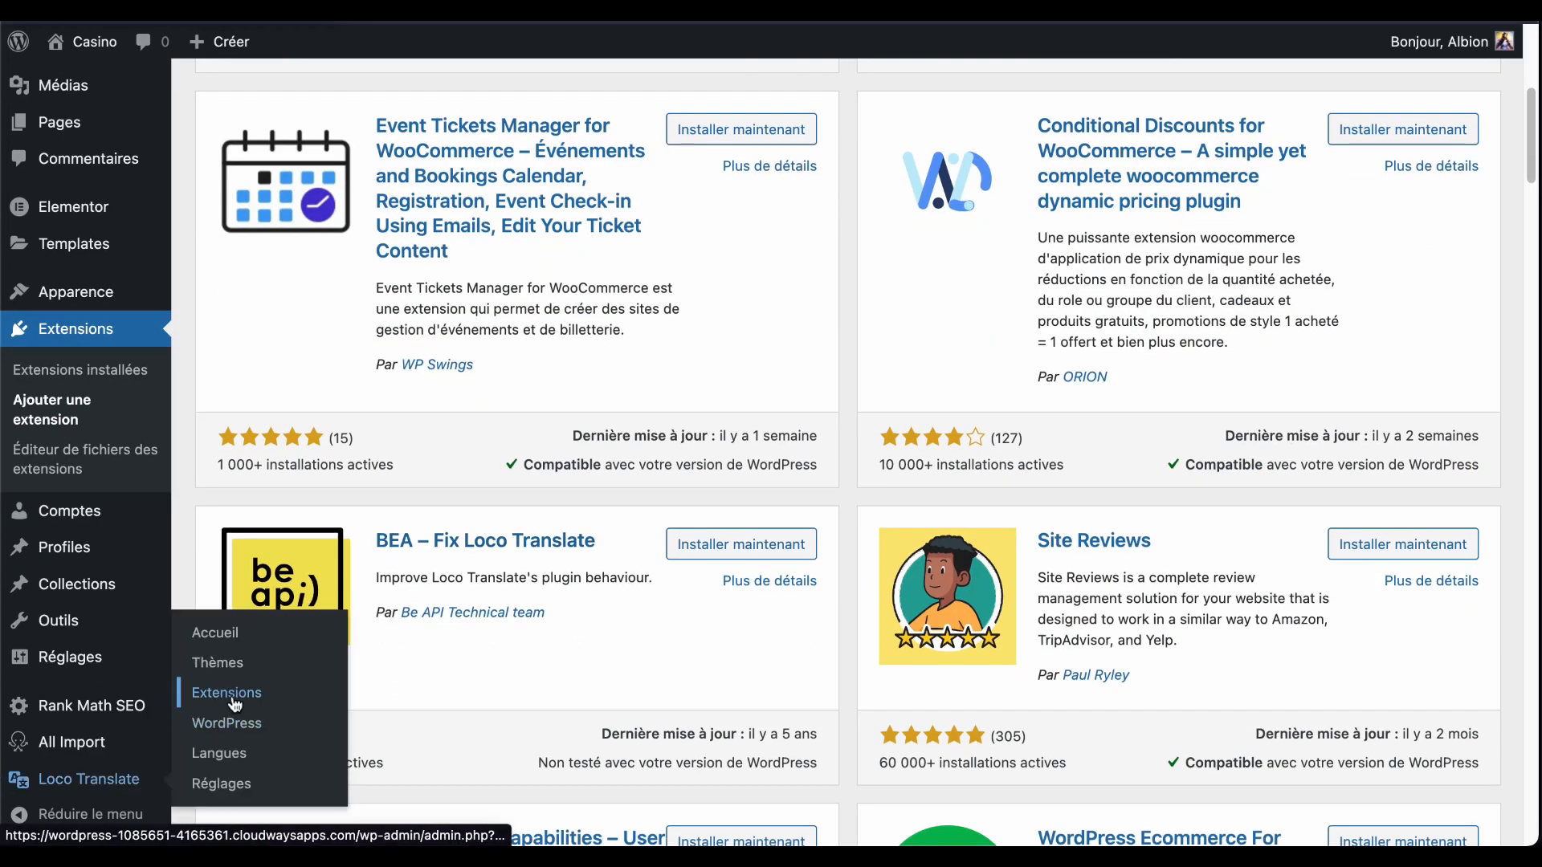
{"action": "left_click", "coordinate": [227, 692]}
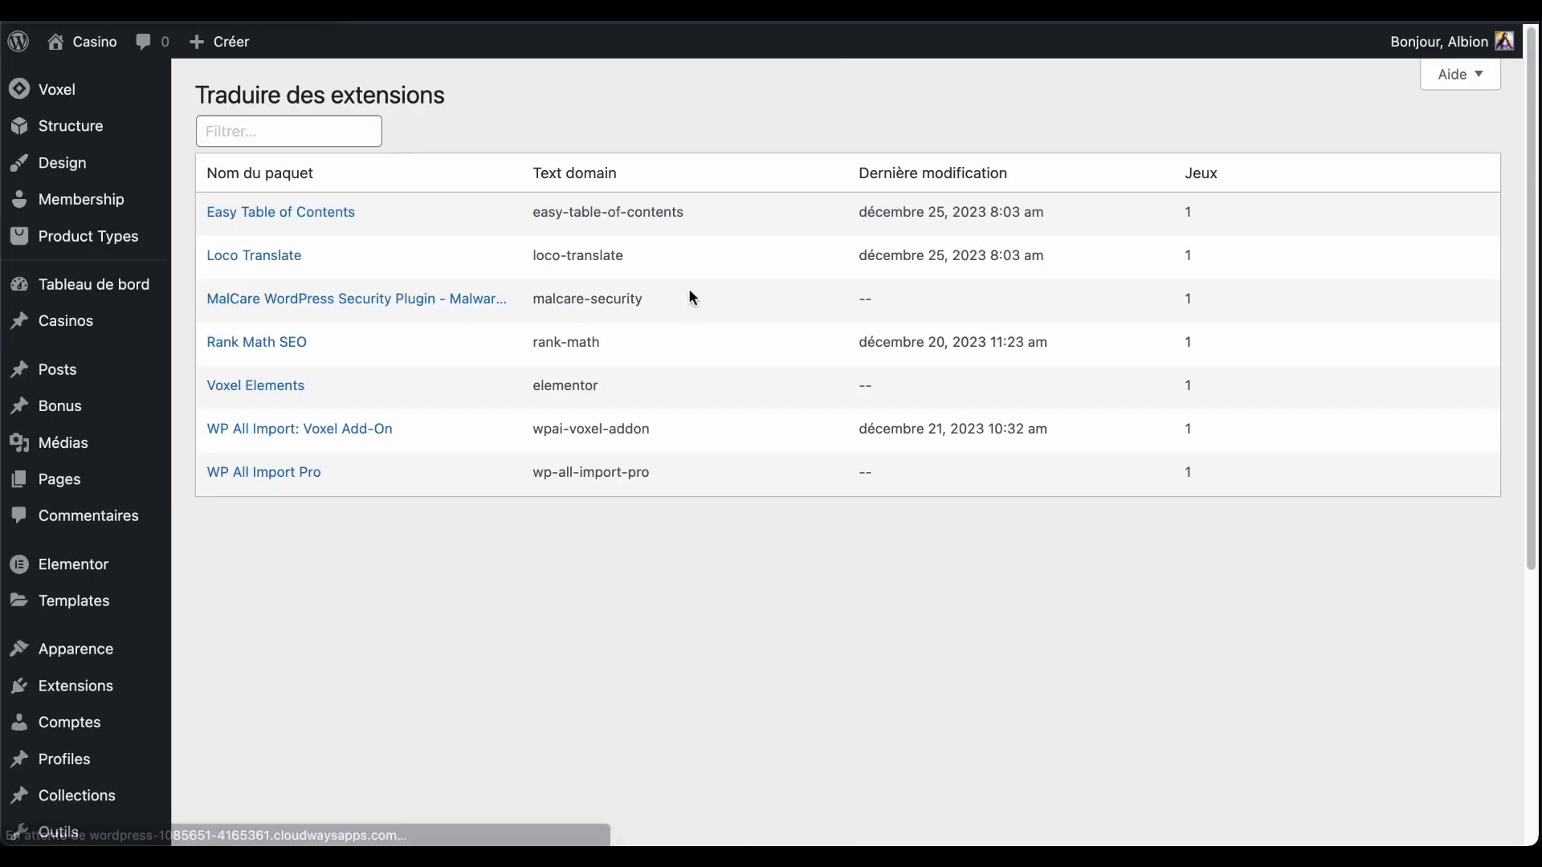
{"action": "left_click", "coordinate": [252, 213]}
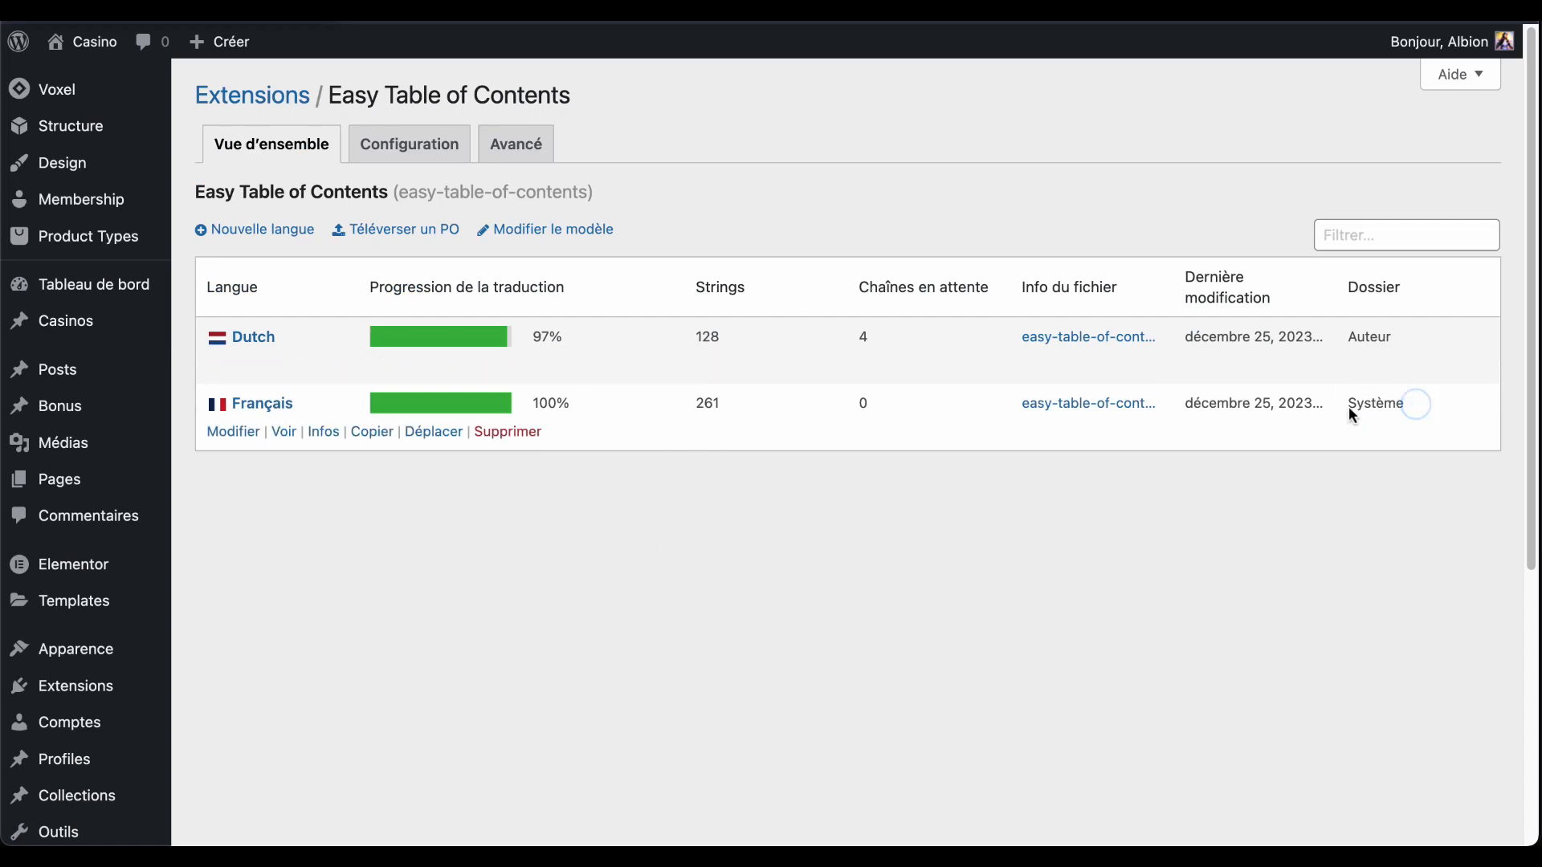
Check the translation files' folder locations and open the Français translation of Easy Table of Contents for editing
{"action": "left_click_drag", "start_coordinate": [1397, 336], "coordinate": [1365, 338]}
{"action": "left_click", "coordinate": [1239, 544]}
{"action": "left_click", "coordinate": [233, 433]}
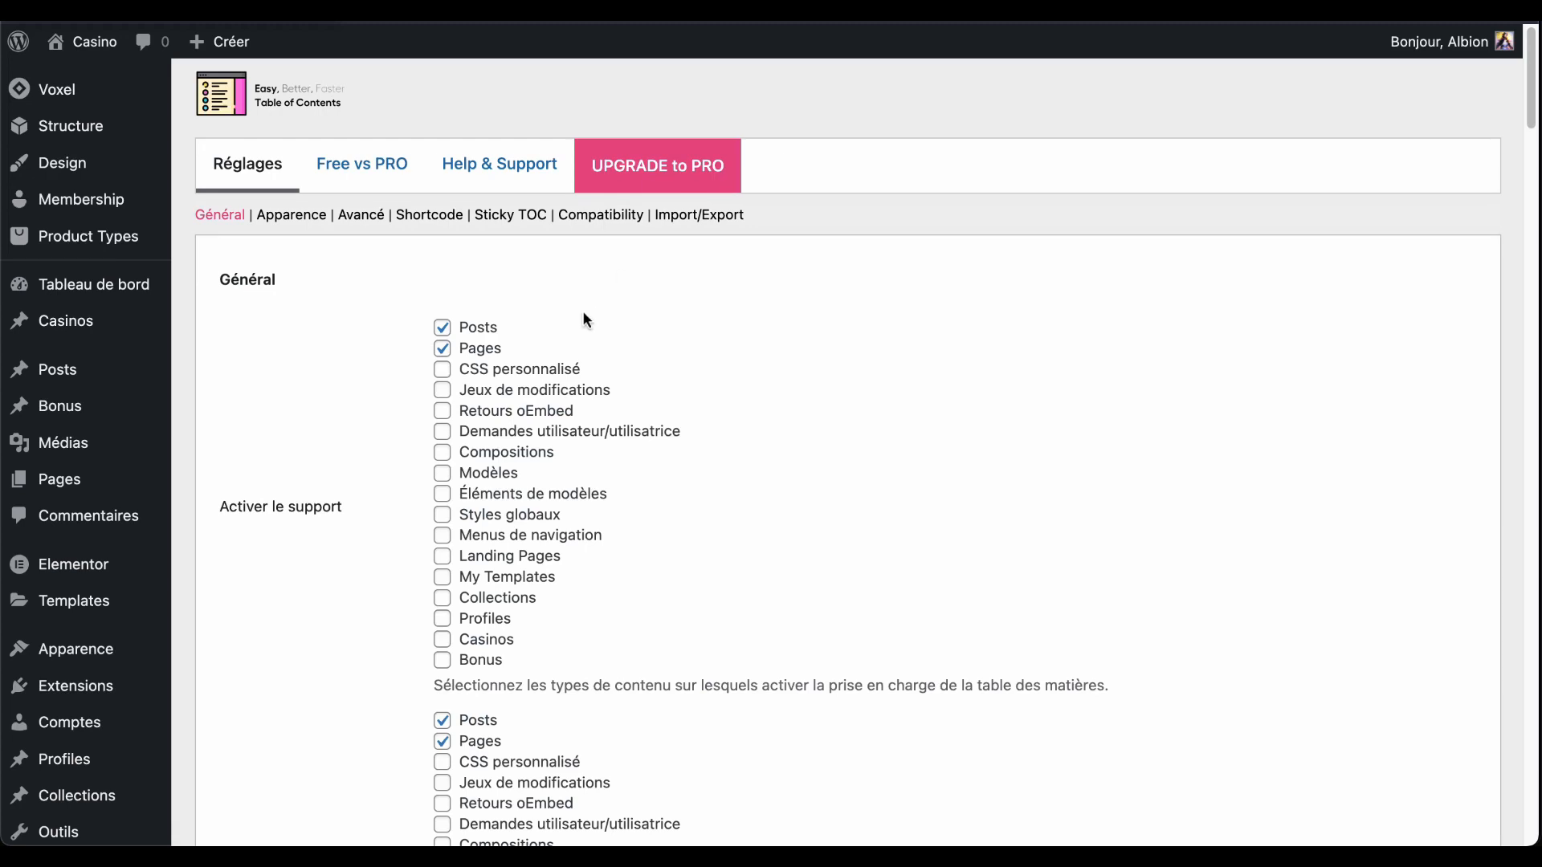
Look over the Easy Table of Contents settings, search the French translations for "compat", and clear the filter
{"action": "scroll", "coordinate": [583, 320], "scroll_direction": "down", "scroll_amount": 2}
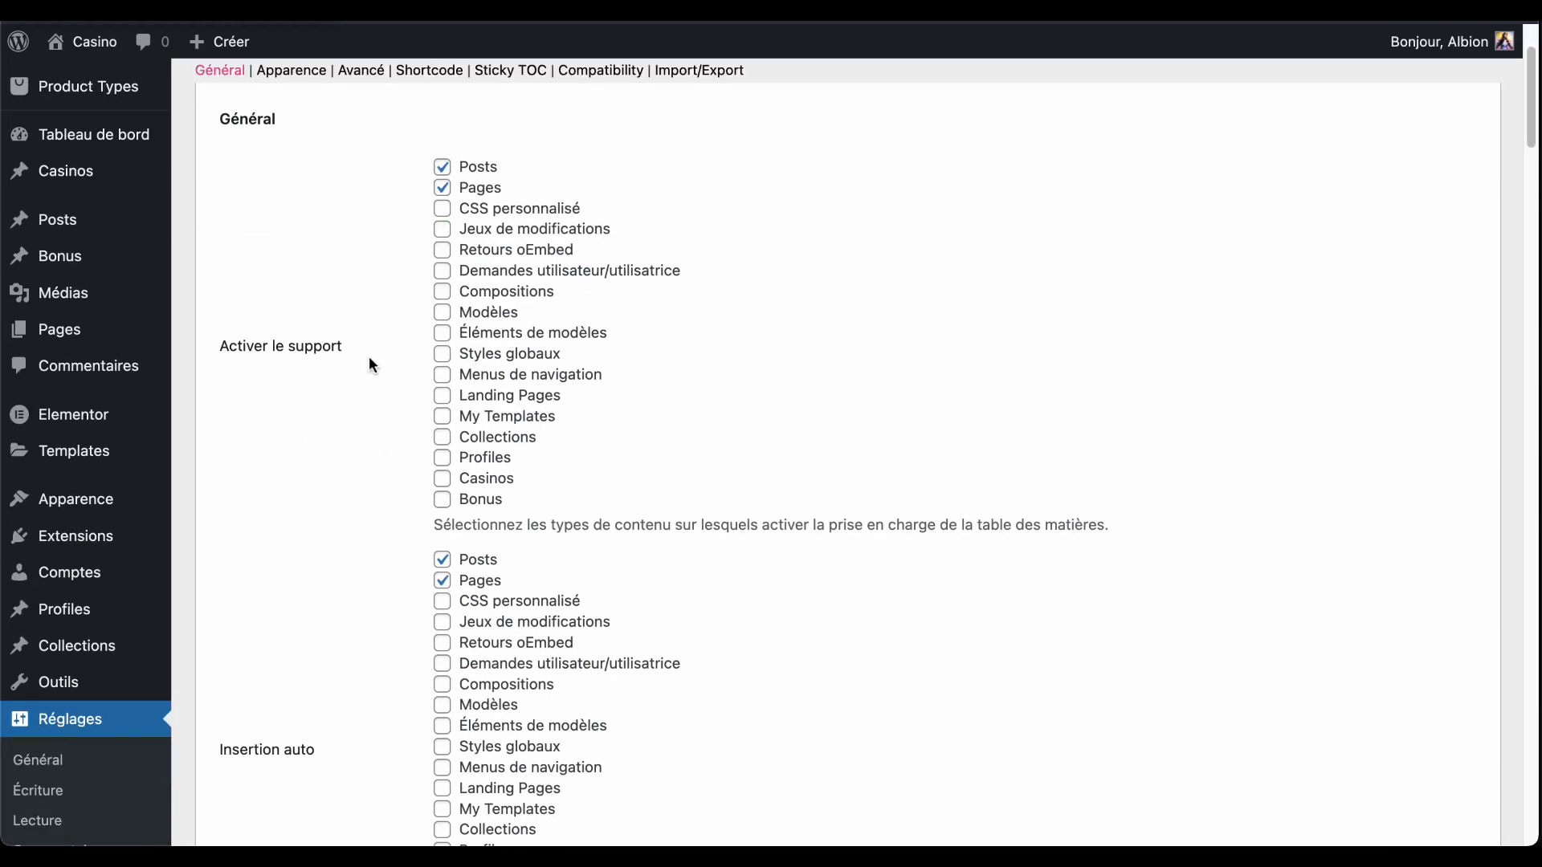
{"action": "scroll", "coordinate": [394, 374], "scroll_direction": "up", "scroll_amount": 2}
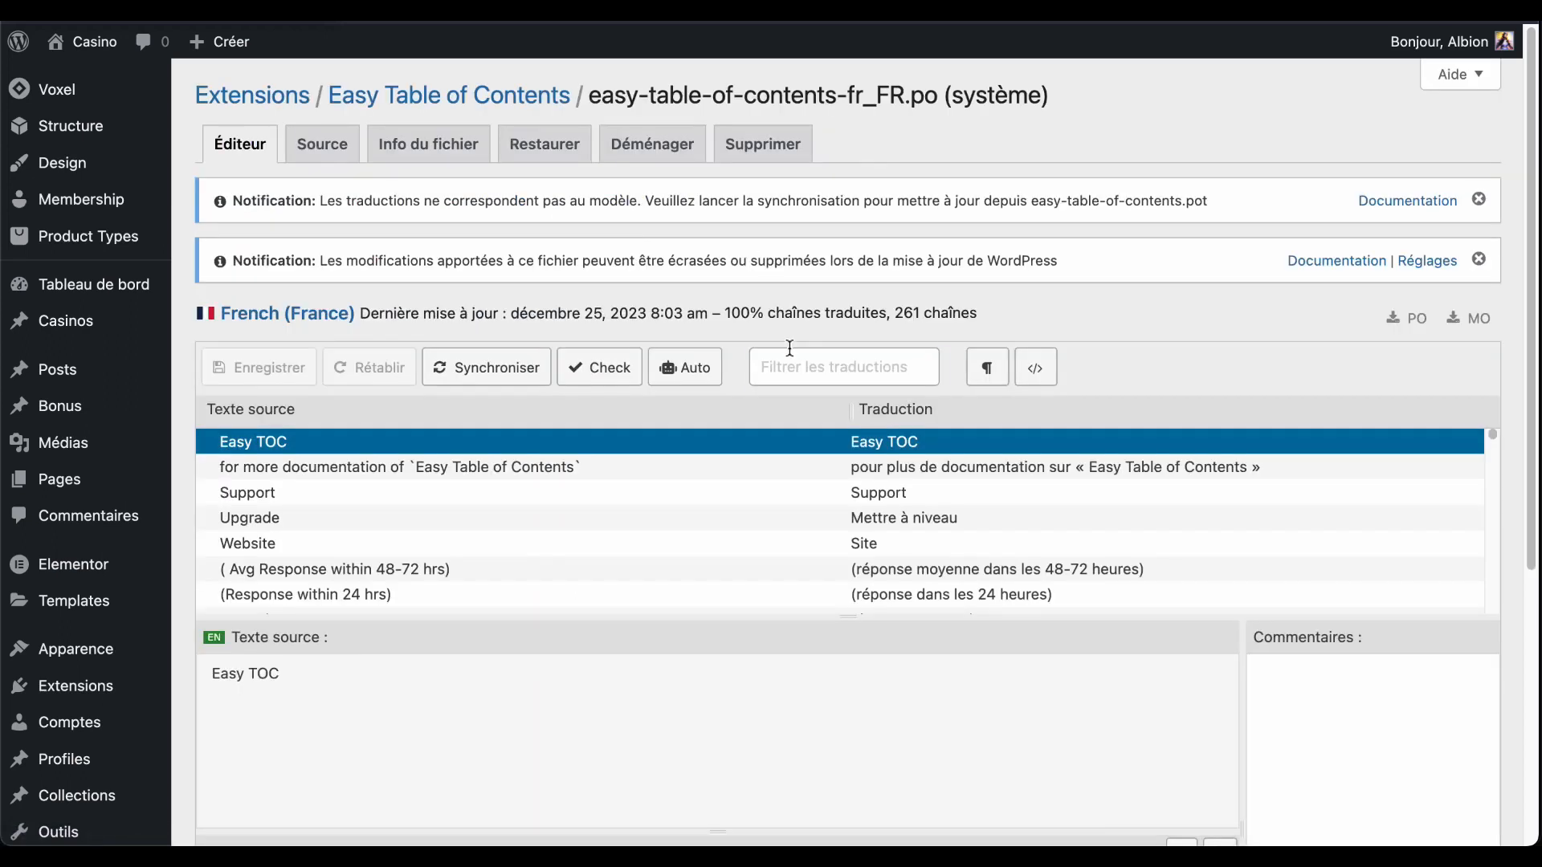
{"action": "left_click", "coordinate": [790, 350]}
{"action": "type", "text": "compat"}
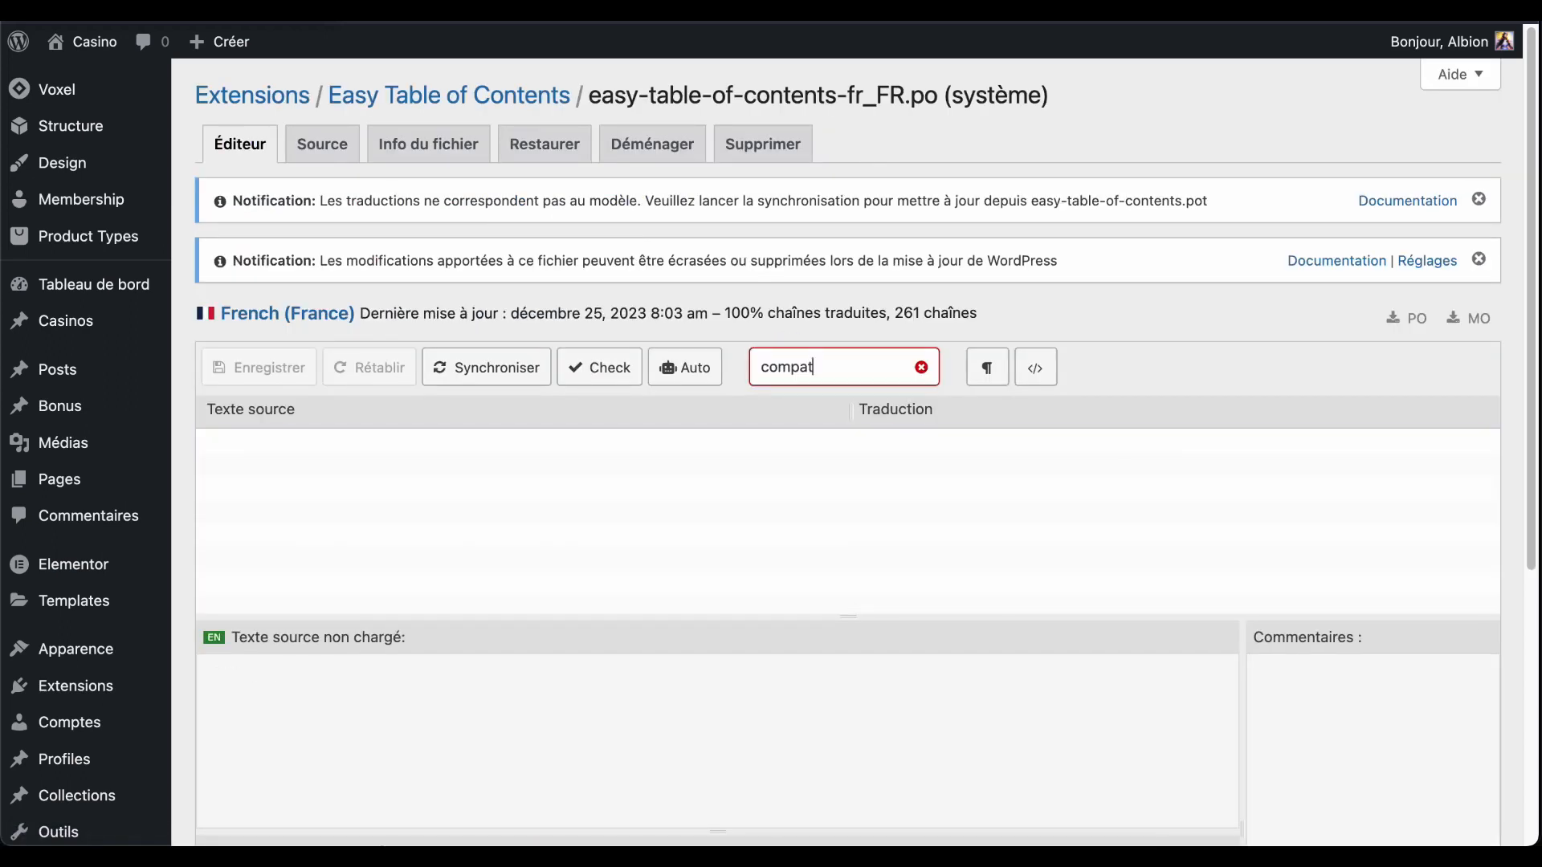
{"action": "double_click", "coordinate": [819, 363]}
{"action": "key", "text": "BackSpace"}
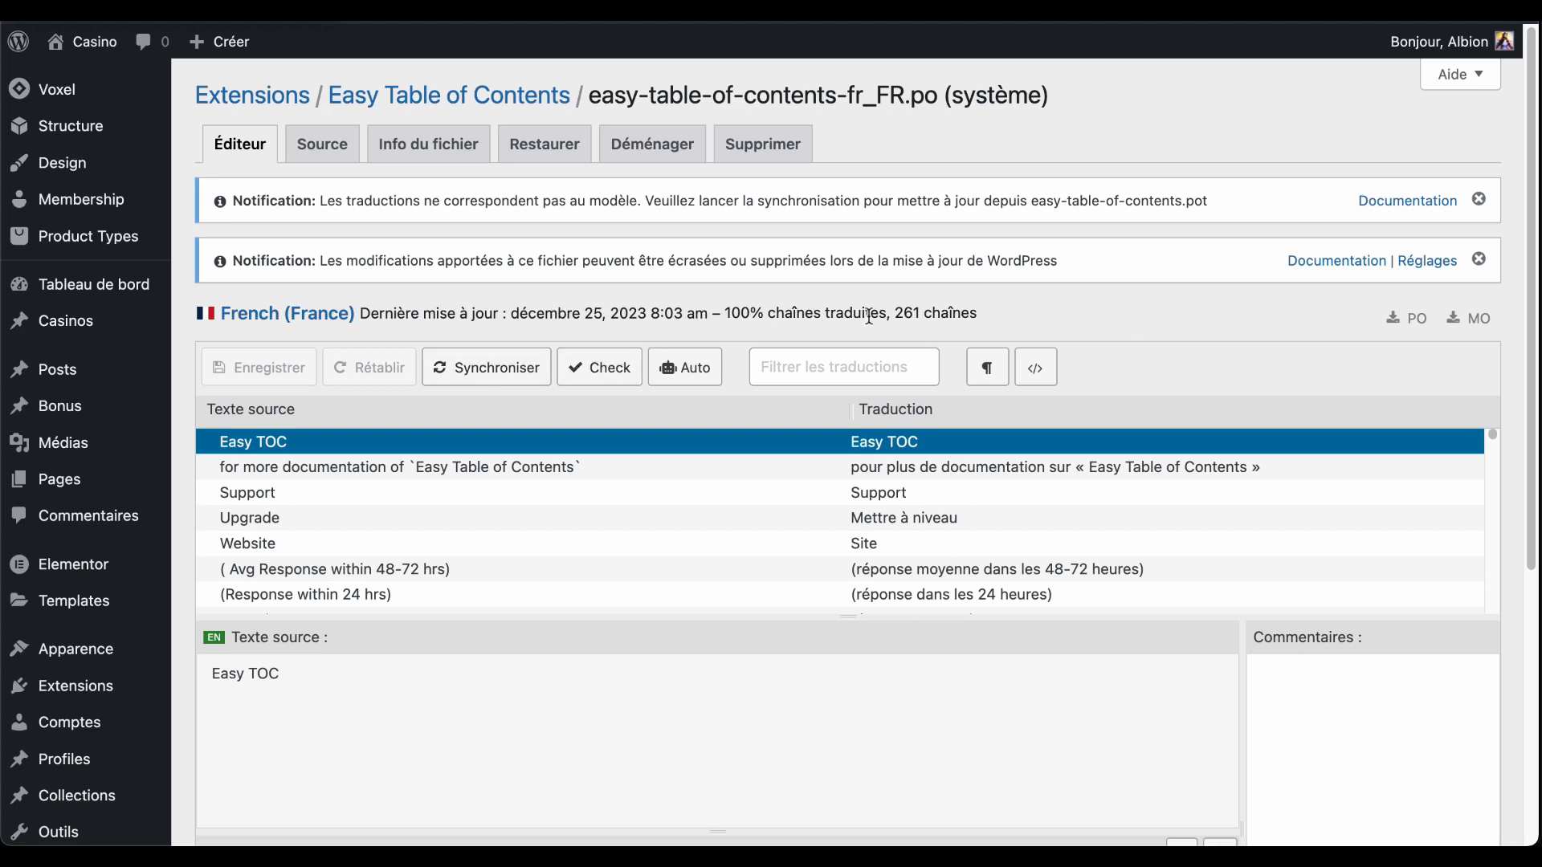
Synchronize the French translation with the easy-table-of-contents.pot template and save the file
{"action": "left_click_drag", "start_coordinate": [896, 313], "coordinate": [976, 315]}
{"action": "left_click", "coordinate": [988, 314]}
{"action": "left_click", "coordinate": [487, 369]}
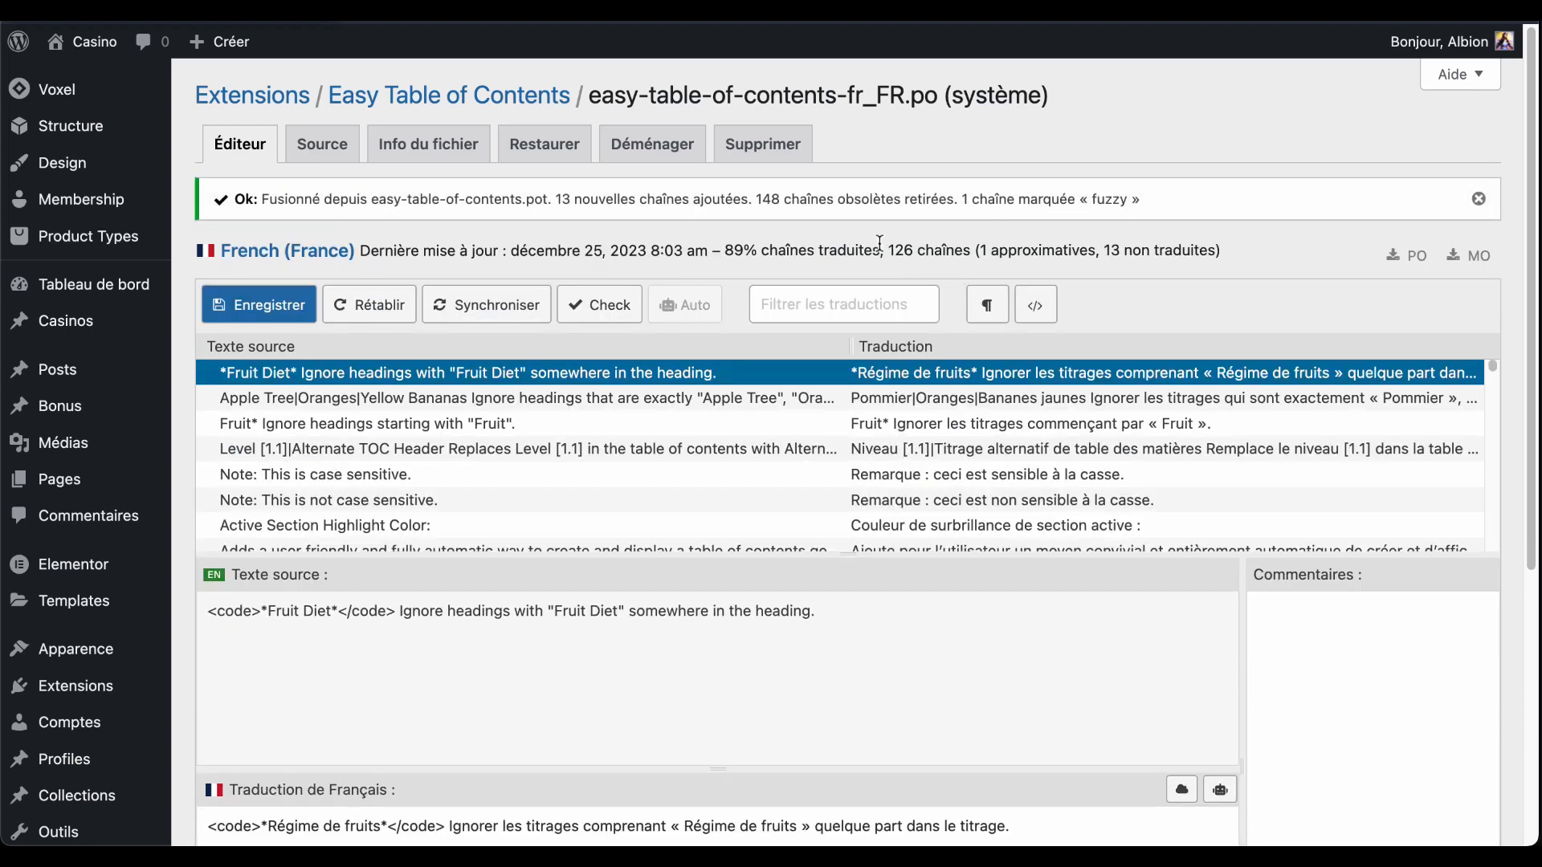
{"action": "left_click", "coordinate": [1478, 198]}
{"action": "left_click", "coordinate": [258, 248]}
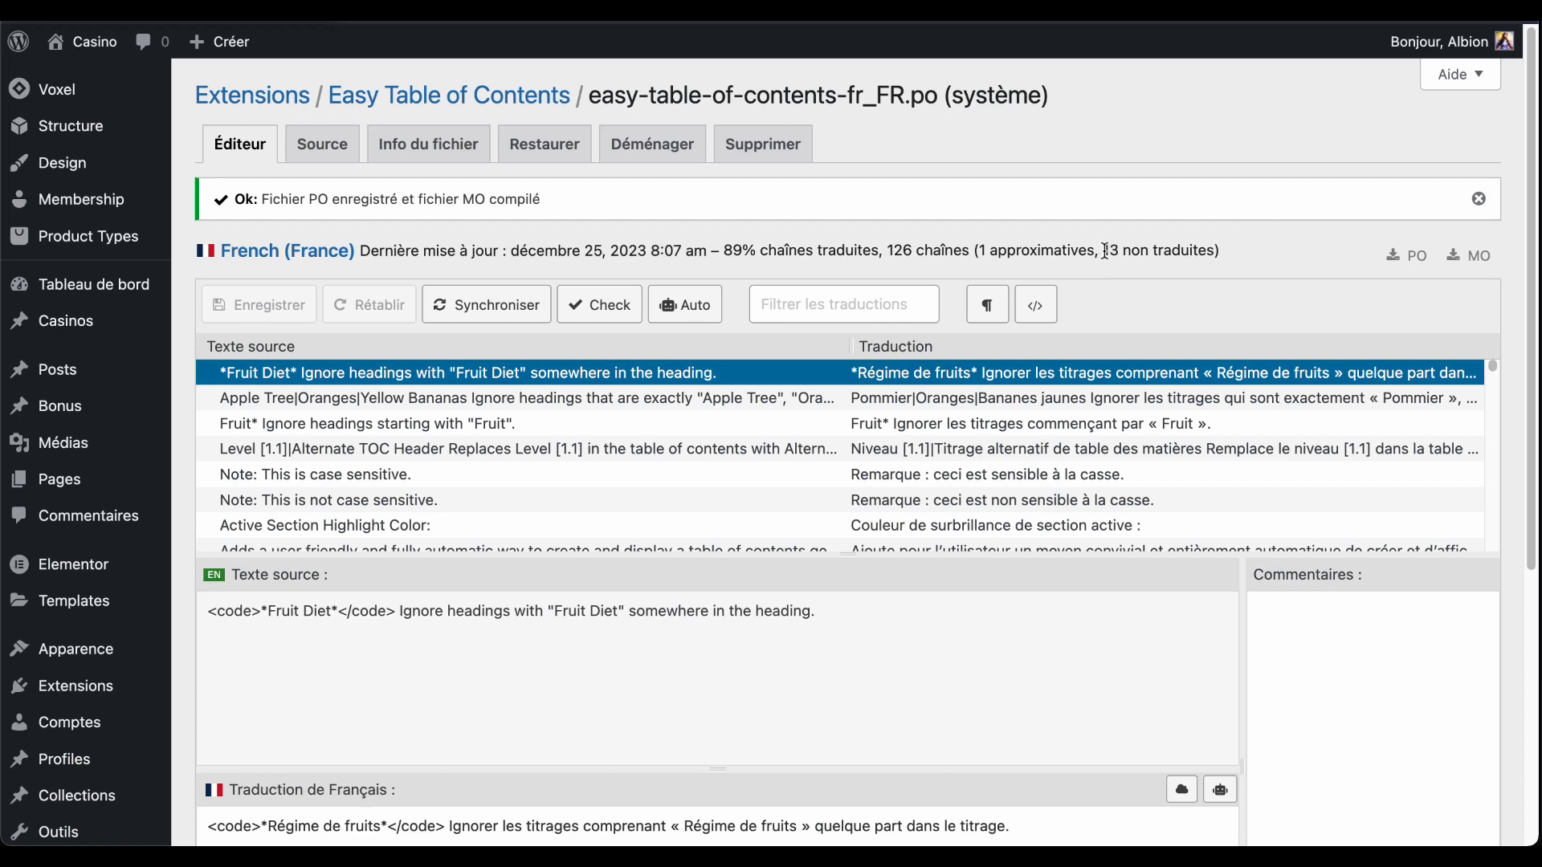
Search the synchronized translations for "compa", clear the filter, and check the Easy Table of Contents settings page again
{"action": "left_click", "coordinate": [791, 304]}
{"action": "type", "text": "c"}
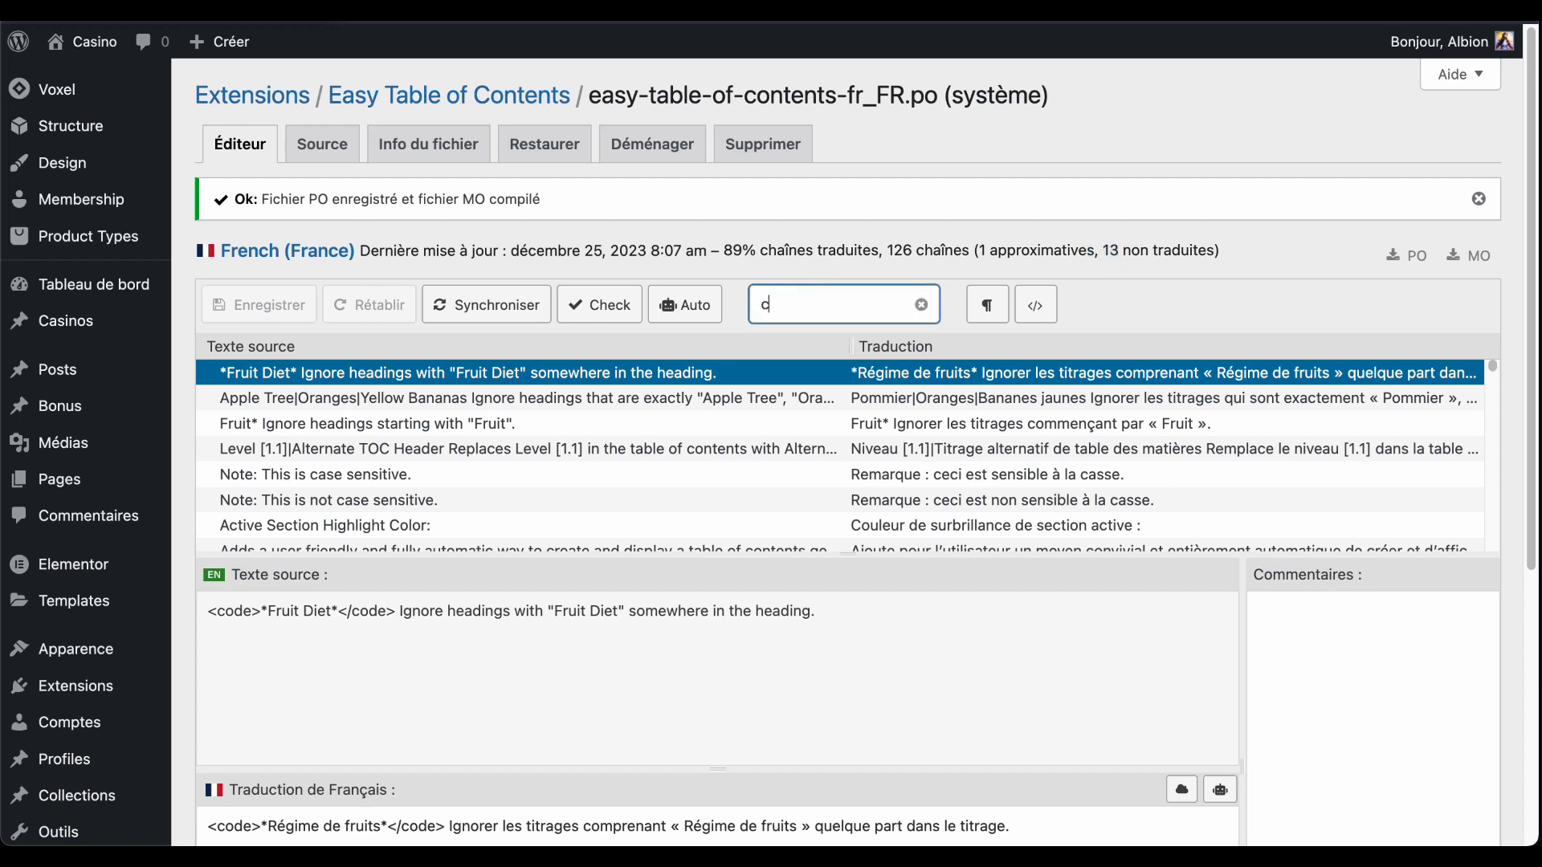
{"action": "type", "text": "ompa"}
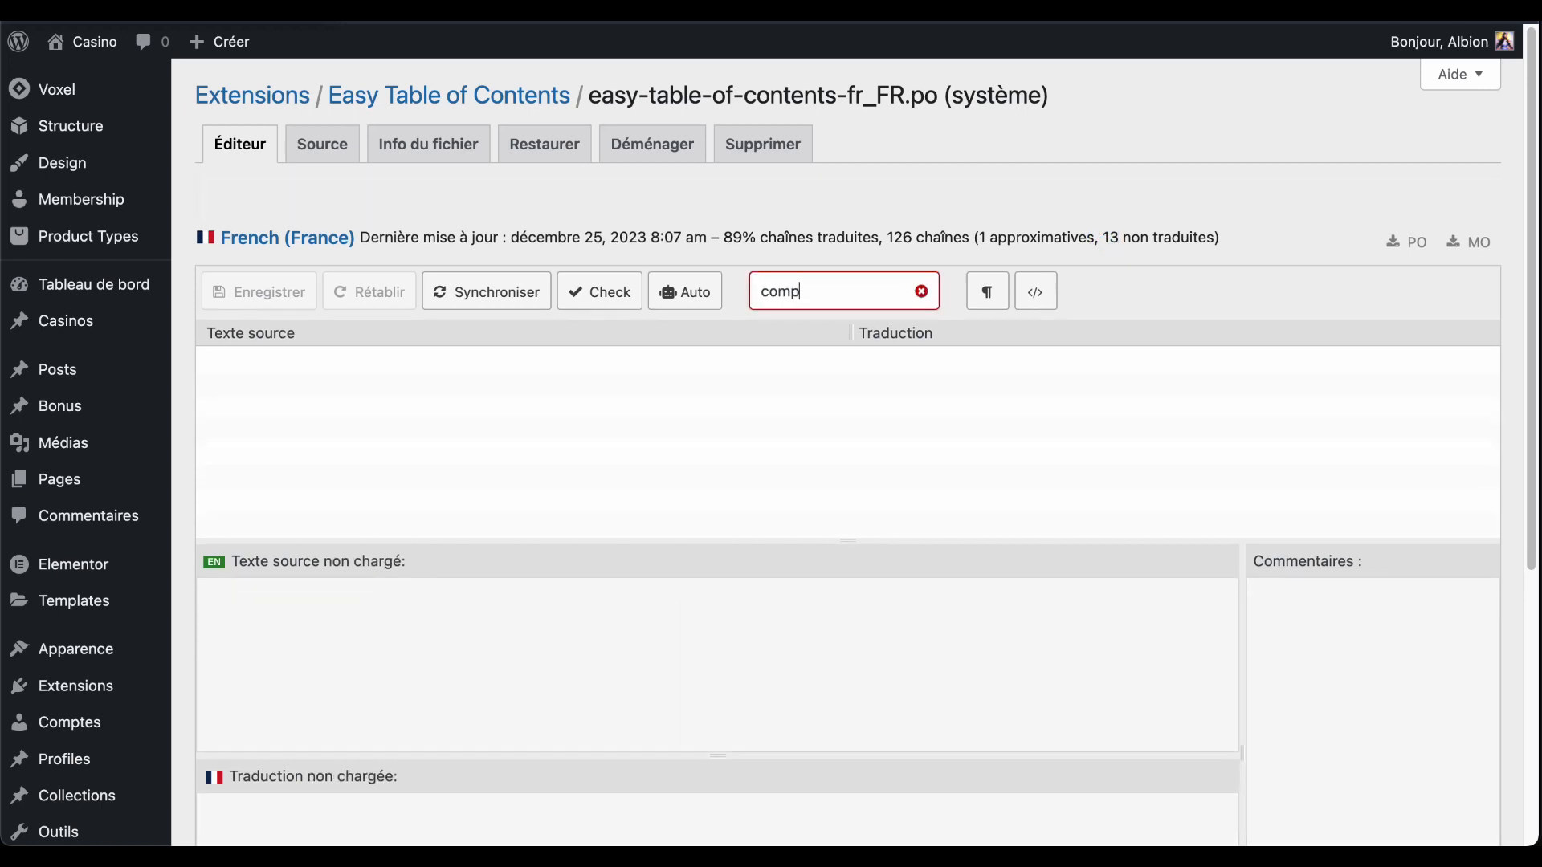
{"action": "key", "text": "BackSpace"}
{"action": "key", "text": "BackSpace"}
{"action": "key", "text": "BackSpace"}
{"action": "key", "text": "BackSpace"}
{"action": "key", "text": "BackSpace"}
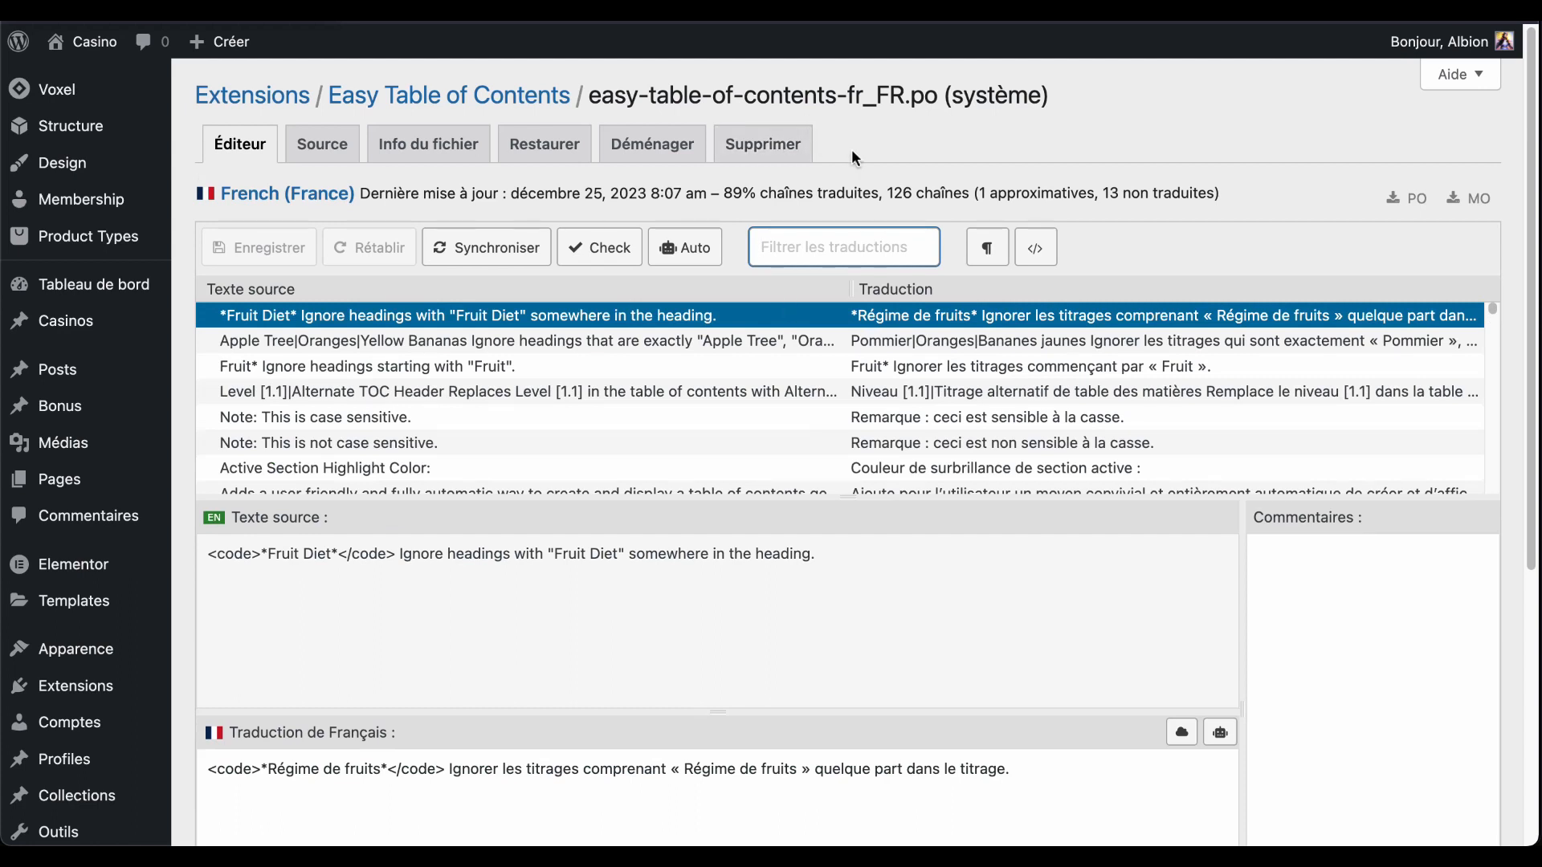
{"action": "left_click", "coordinate": [643, 10]}
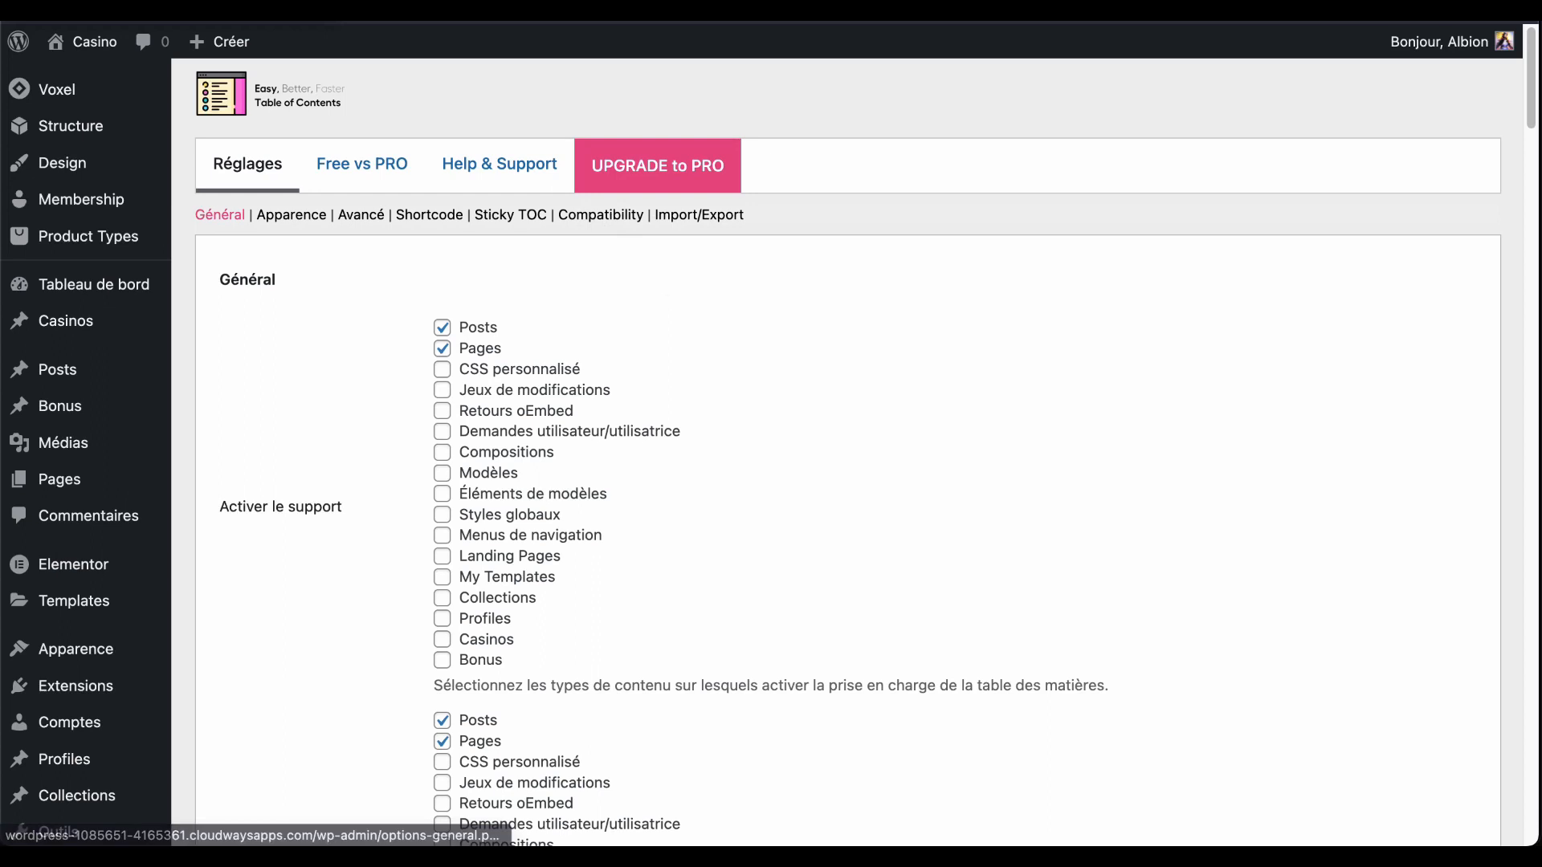
{"action": "left_click", "coordinate": [659, 10]}
Sort the strings by translation and review the untranslated entries, including "Custom Height"
{"action": "scroll", "coordinate": [1039, 393], "scroll_direction": "down", "scroll_amount": 2}
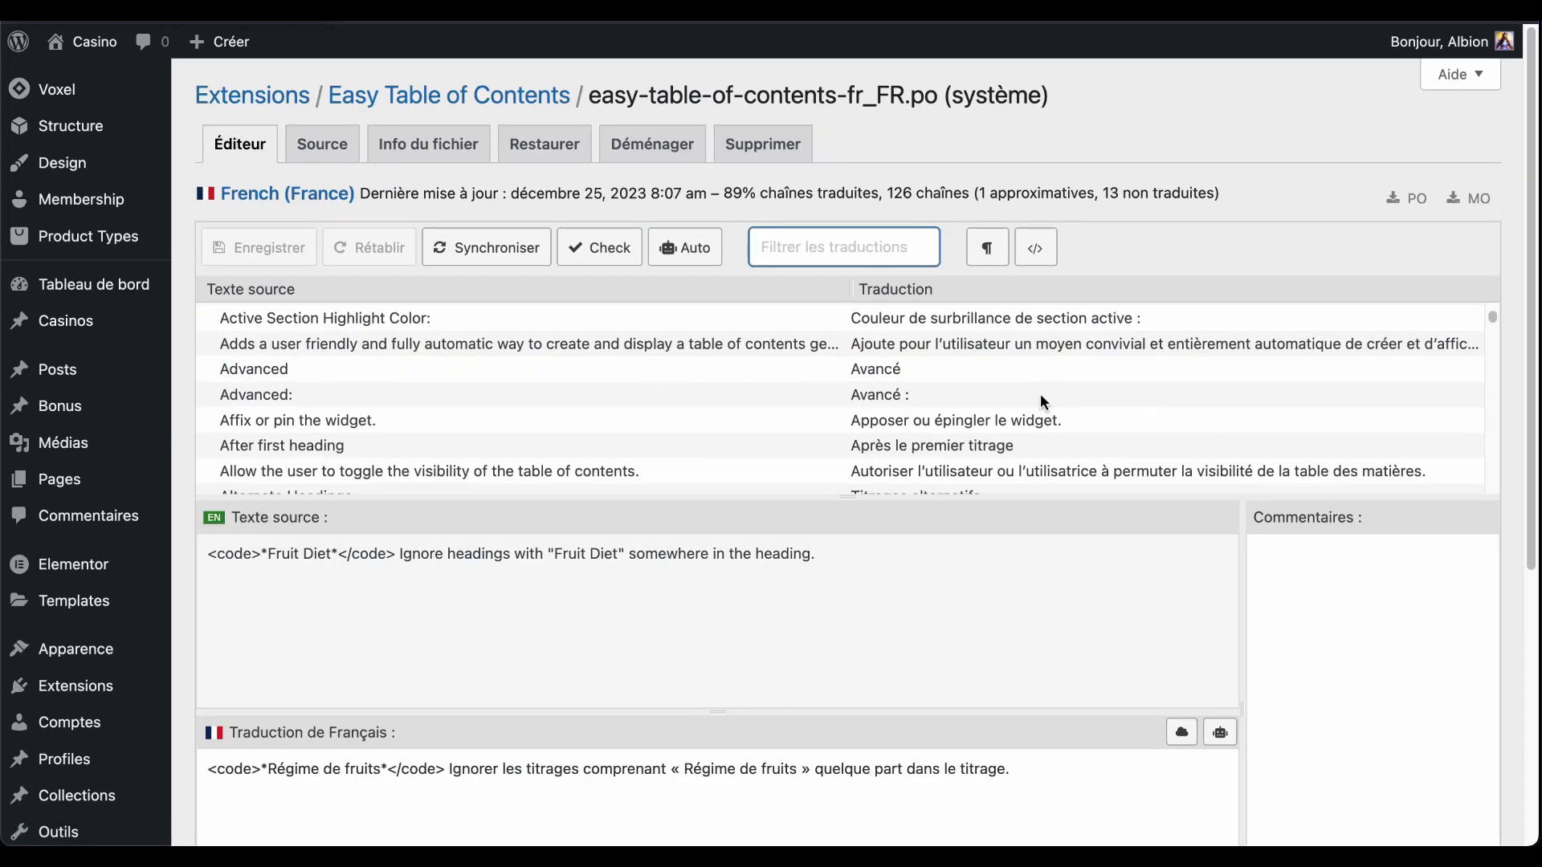
{"action": "scroll", "coordinate": [1246, 609], "scroll_direction": "down", "scroll_amount": 4}
{"action": "scroll", "coordinate": [1246, 609], "scroll_direction": "up", "scroll_amount": 4}
{"action": "scroll", "coordinate": [947, 345], "scroll_direction": "up", "scroll_amount": 2}
{"action": "left_click", "coordinate": [913, 292]}
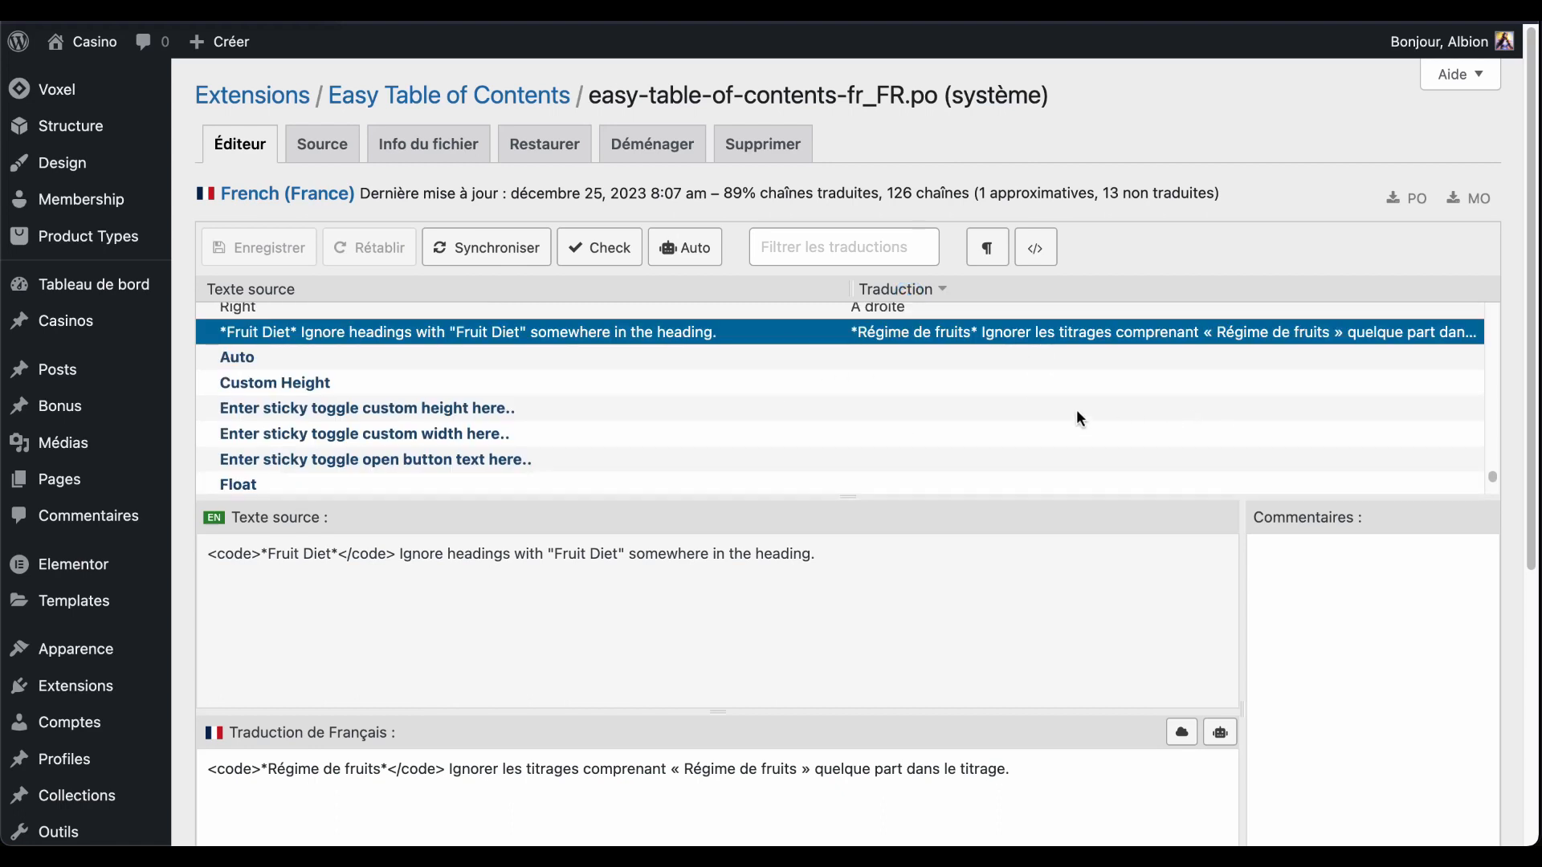
{"action": "scroll", "coordinate": [402, 389], "scroll_direction": "down", "scroll_amount": 2}
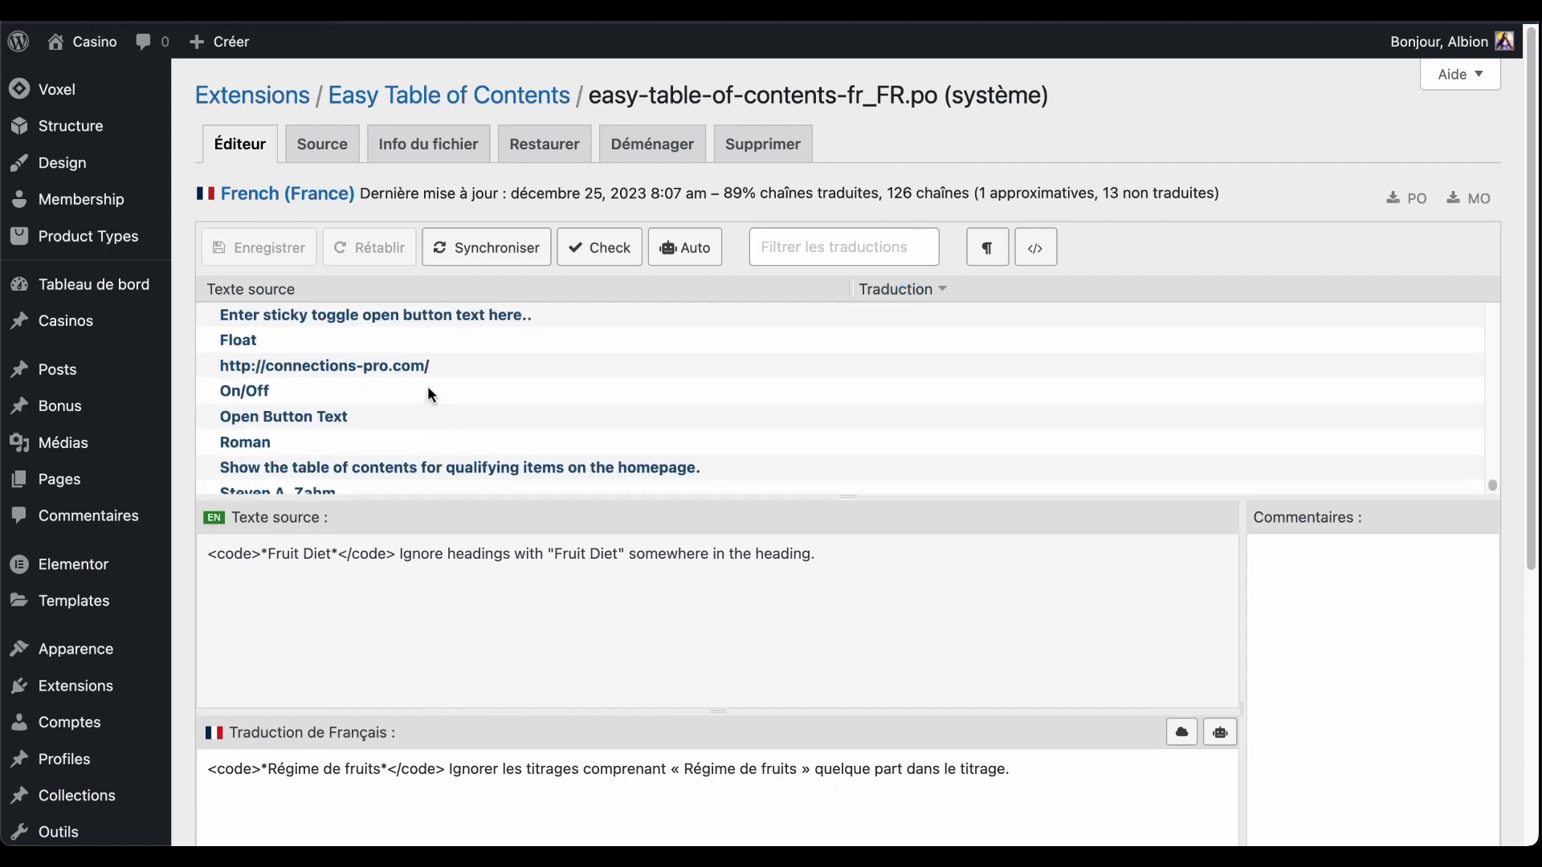
{"action": "scroll", "coordinate": [442, 389], "scroll_direction": "up", "scroll_amount": 1}
{"action": "left_click", "coordinate": [276, 344]}
{"action": "scroll", "coordinate": [277, 345], "scroll_direction": "down", "scroll_amount": 4}
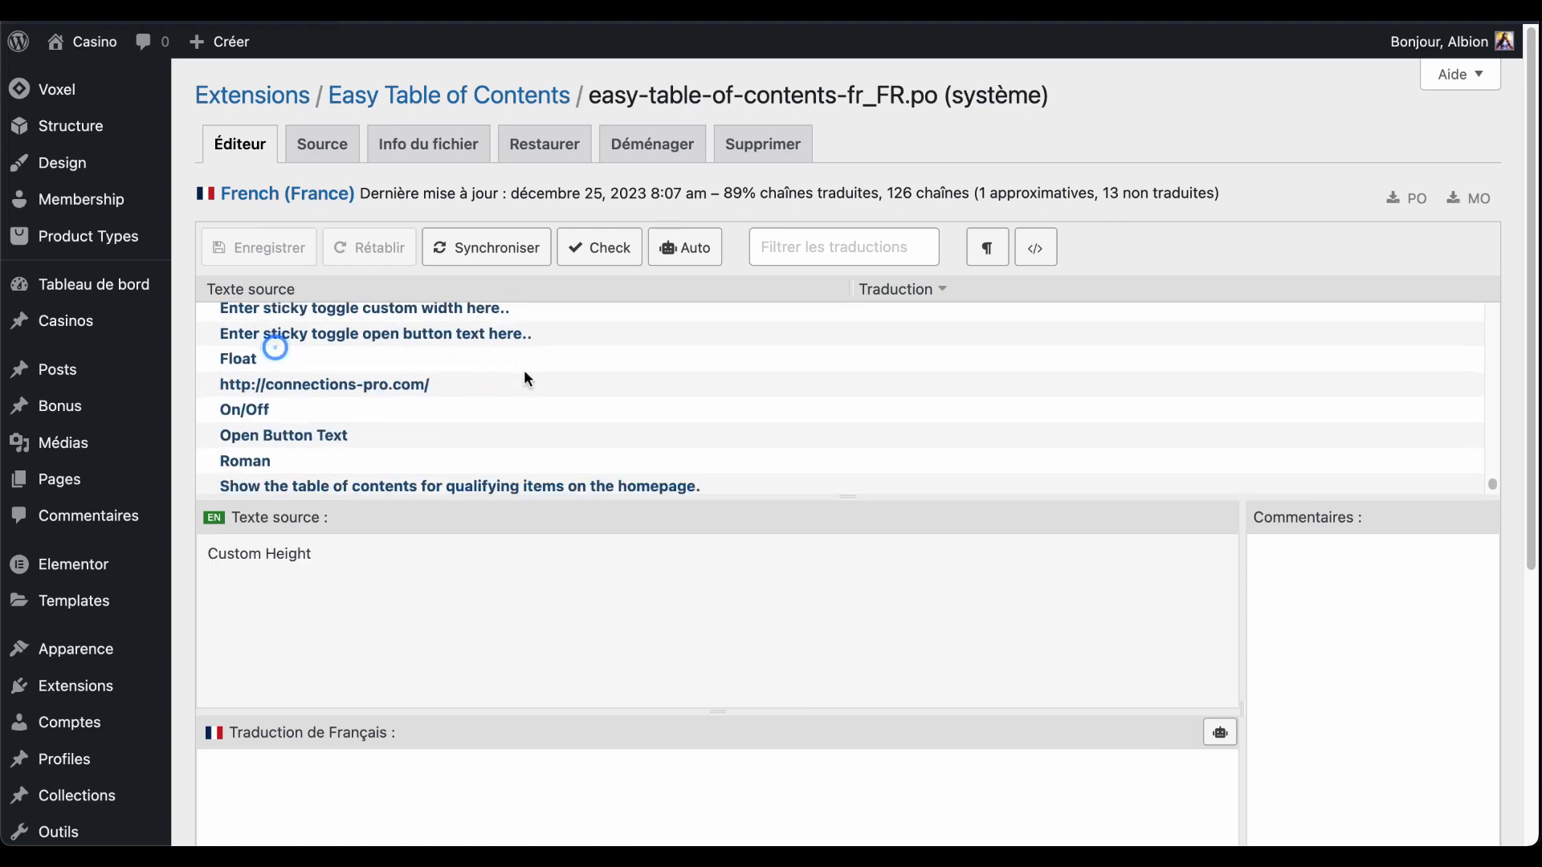
{"action": "left_click_drag", "start_coordinate": [889, 194], "coordinate": [924, 193]}
{"action": "left_click", "coordinate": [966, 181]}
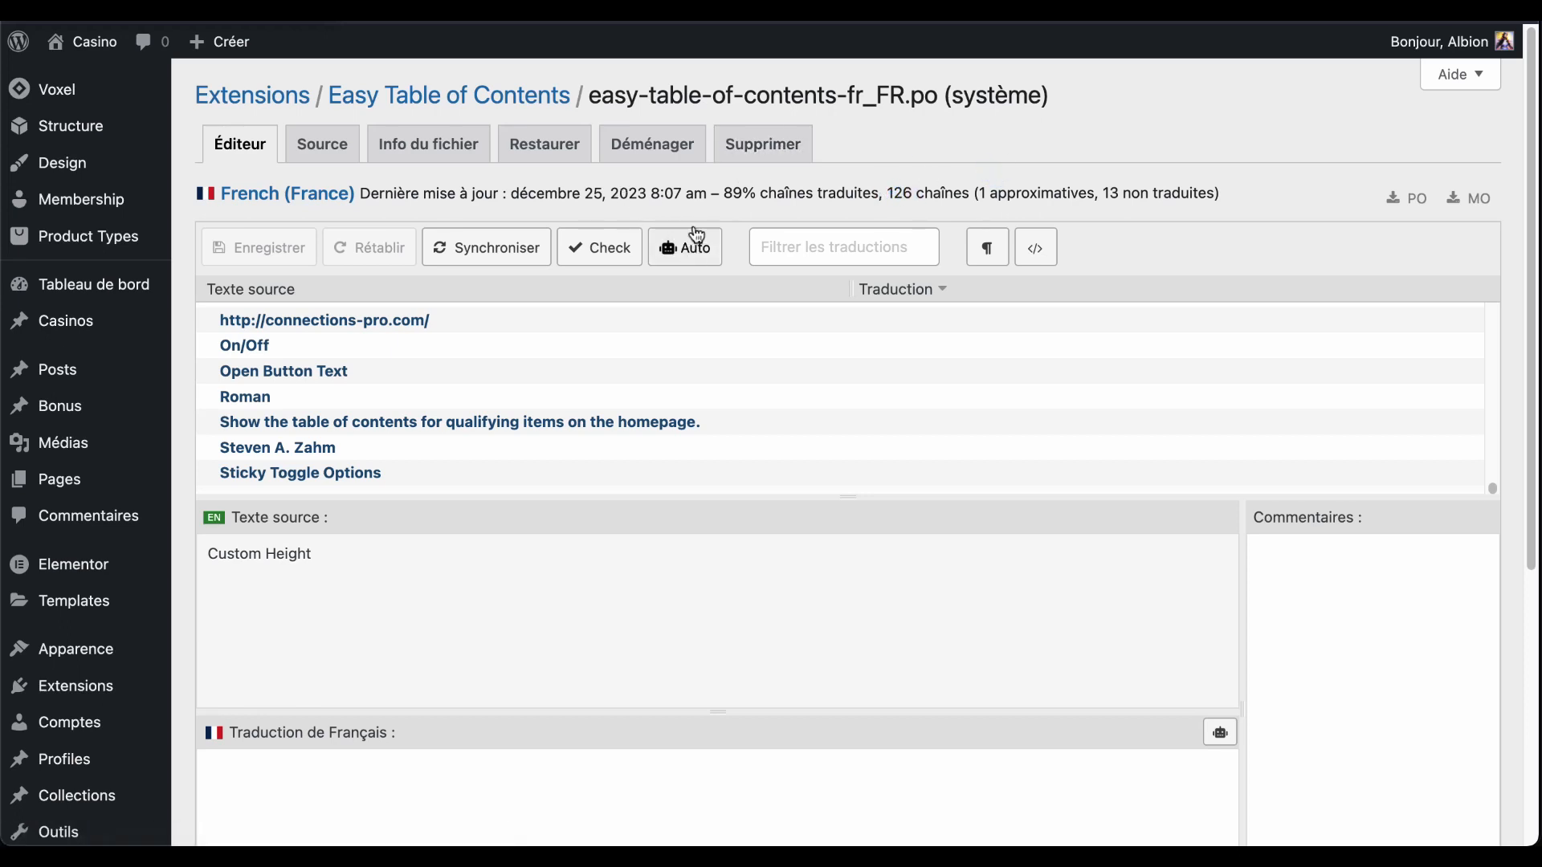
Translate the source string "Auto" as "Automatique" and save the French translation file
{"action": "scroll", "coordinate": [562, 401], "scroll_direction": "up", "scroll_amount": 2}
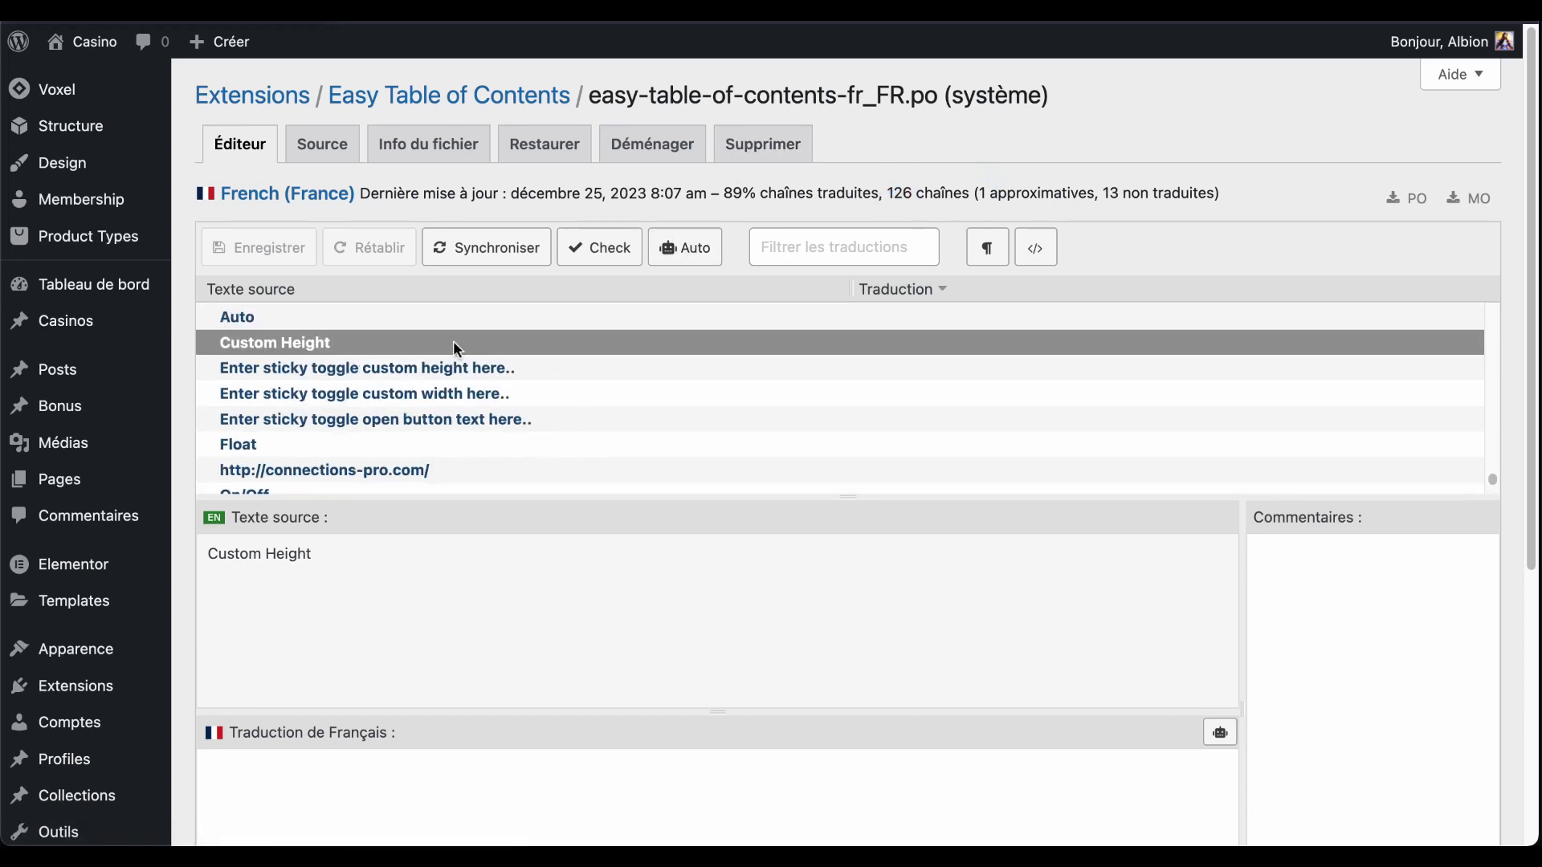
{"action": "scroll", "coordinate": [453, 340], "scroll_direction": "up", "scroll_amount": 2}
{"action": "left_click", "coordinate": [299, 470]}
{"action": "scroll", "coordinate": [437, 633], "scroll_direction": "down", "scroll_amount": 2}
{"action": "left_click", "coordinate": [382, 673]}
{"action": "type", "text": "Automatique"}
{"action": "key", "text": "ctrl+s"}
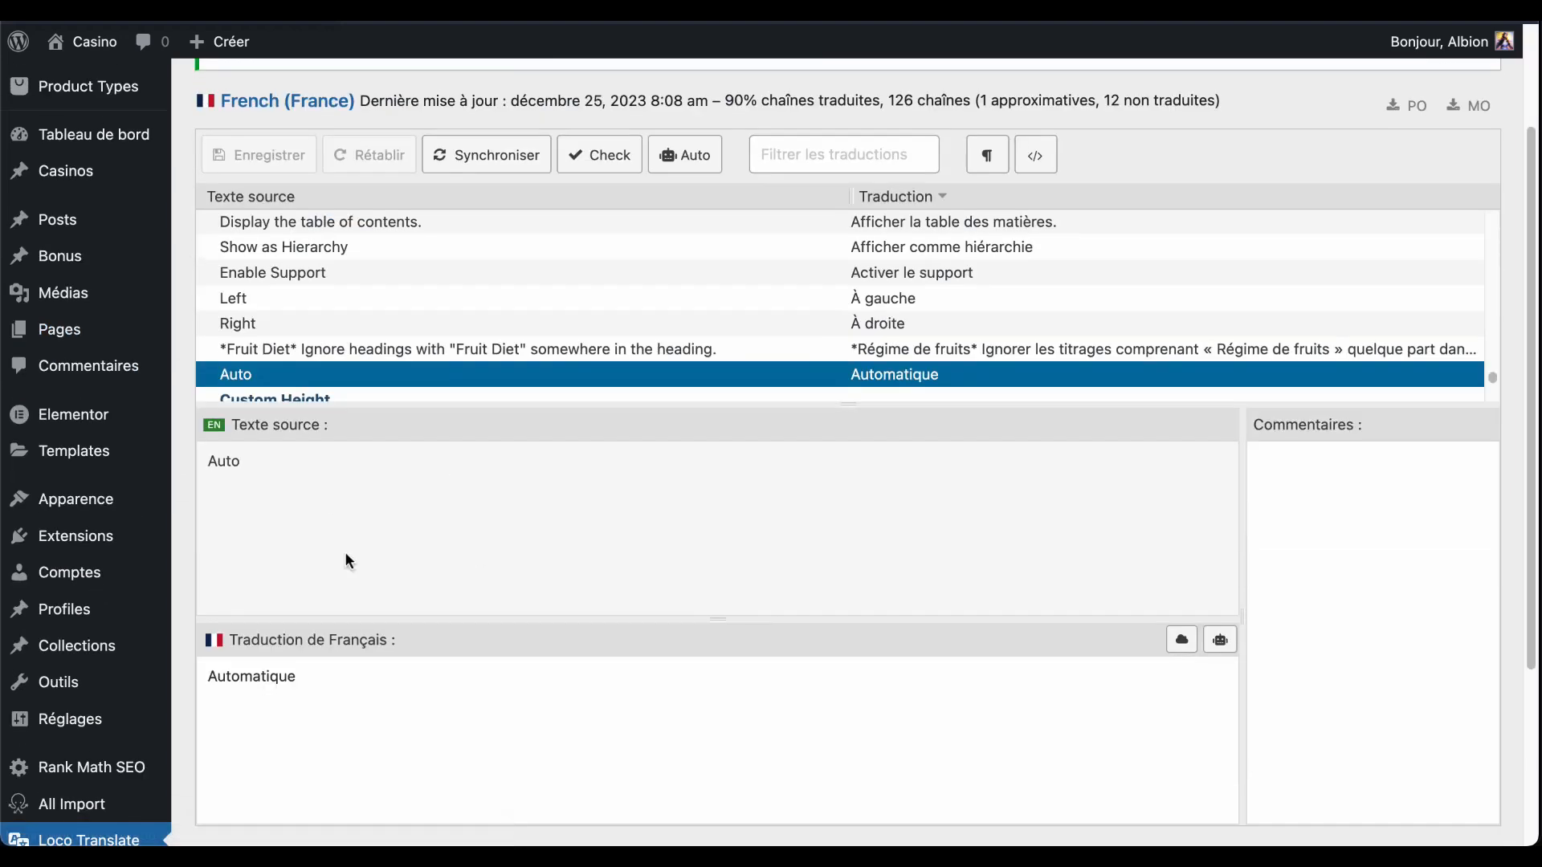
View the automatic translation options for this file with DeepL Translator, then close them without translating
{"action": "scroll", "coordinate": [491, 606], "scroll_direction": "up", "scroll_amount": 2}
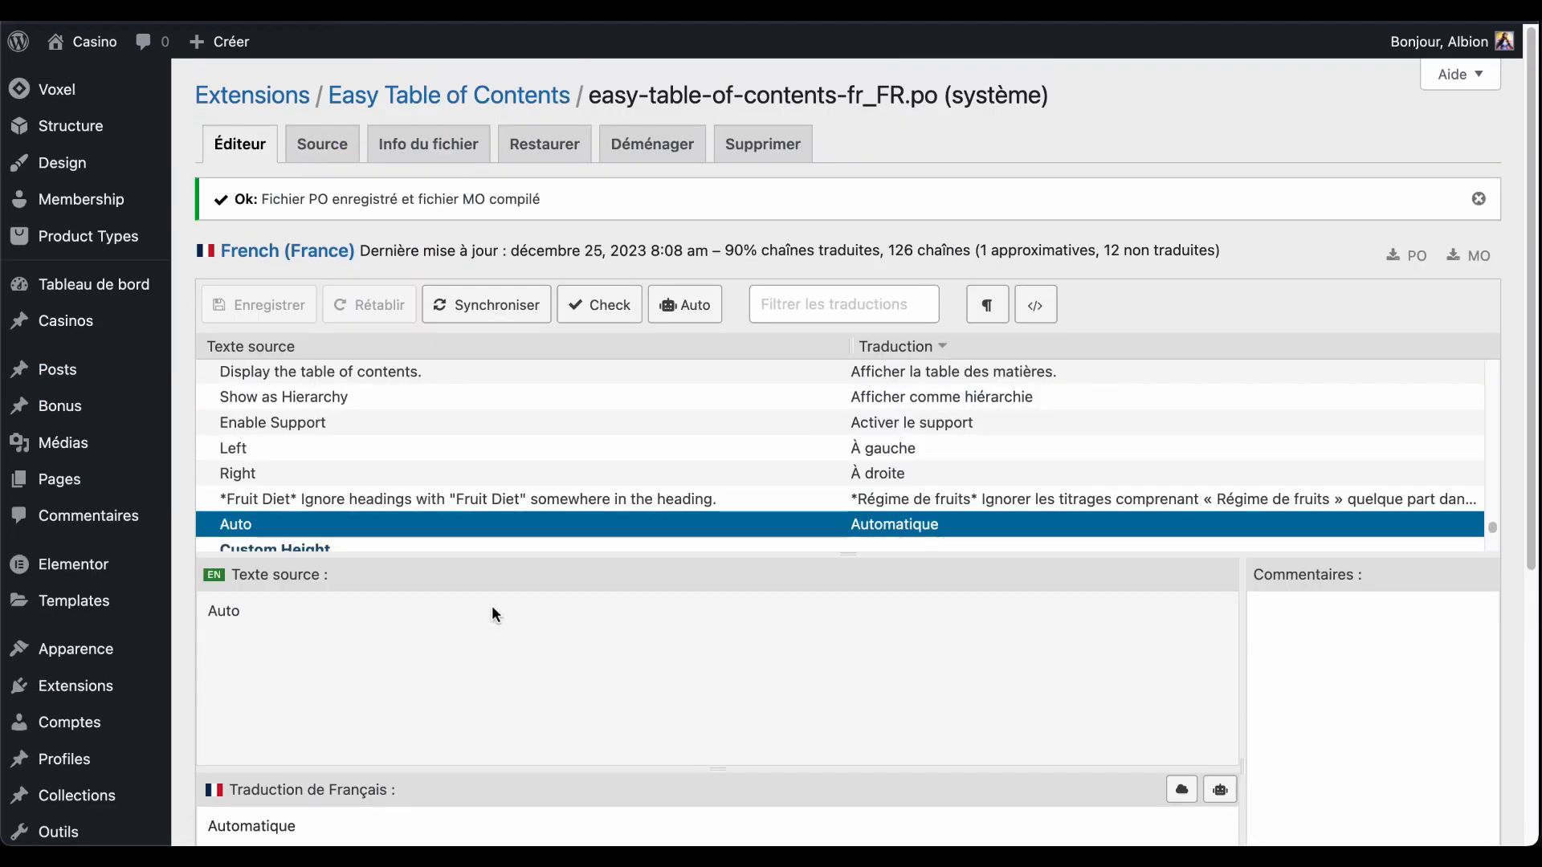
{"action": "scroll", "coordinate": [806, 447], "scroll_direction": "down", "scroll_amount": 2}
{"action": "left_click", "coordinate": [687, 306]}
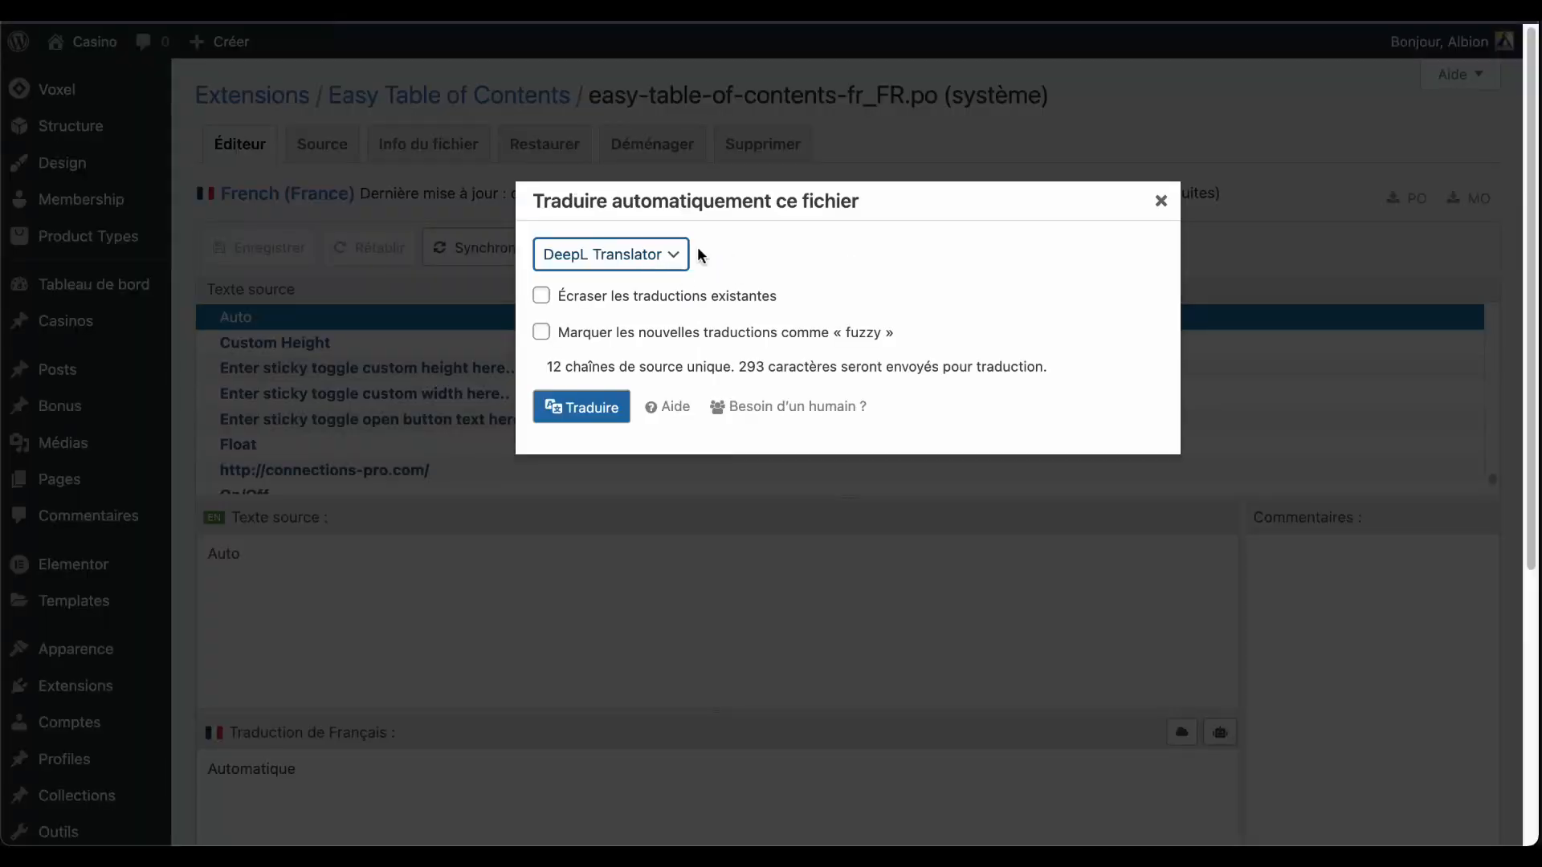
{"action": "left_click", "coordinate": [1160, 200]}
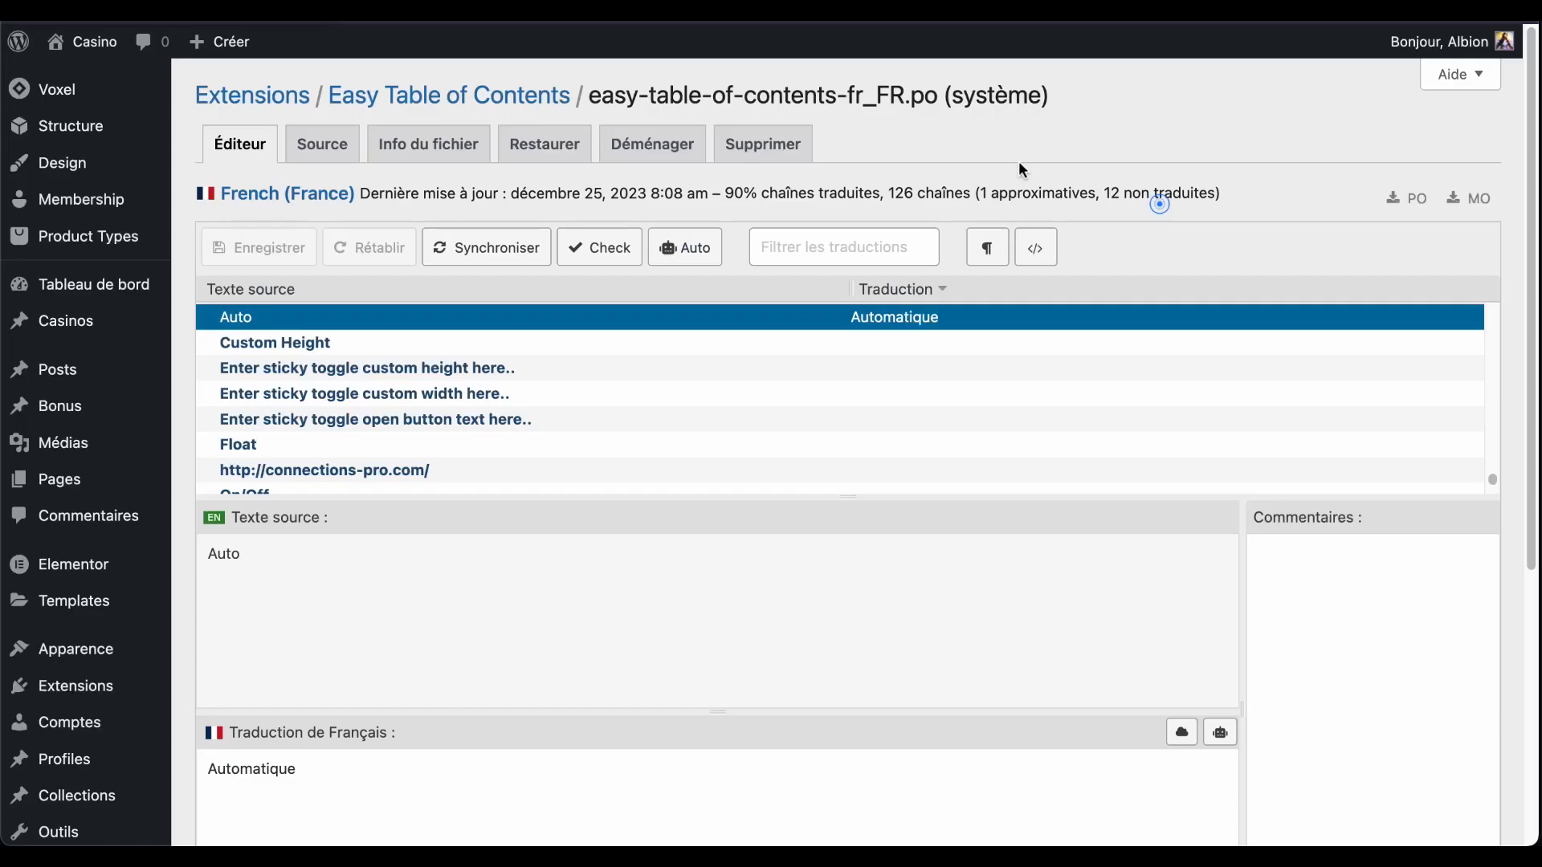
Open the API key settings of Loco Translate
{"action": "scroll", "coordinate": [1033, 165], "scroll_direction": "down", "scroll_amount": 5}
{"action": "left_click", "coordinate": [42, 773]}
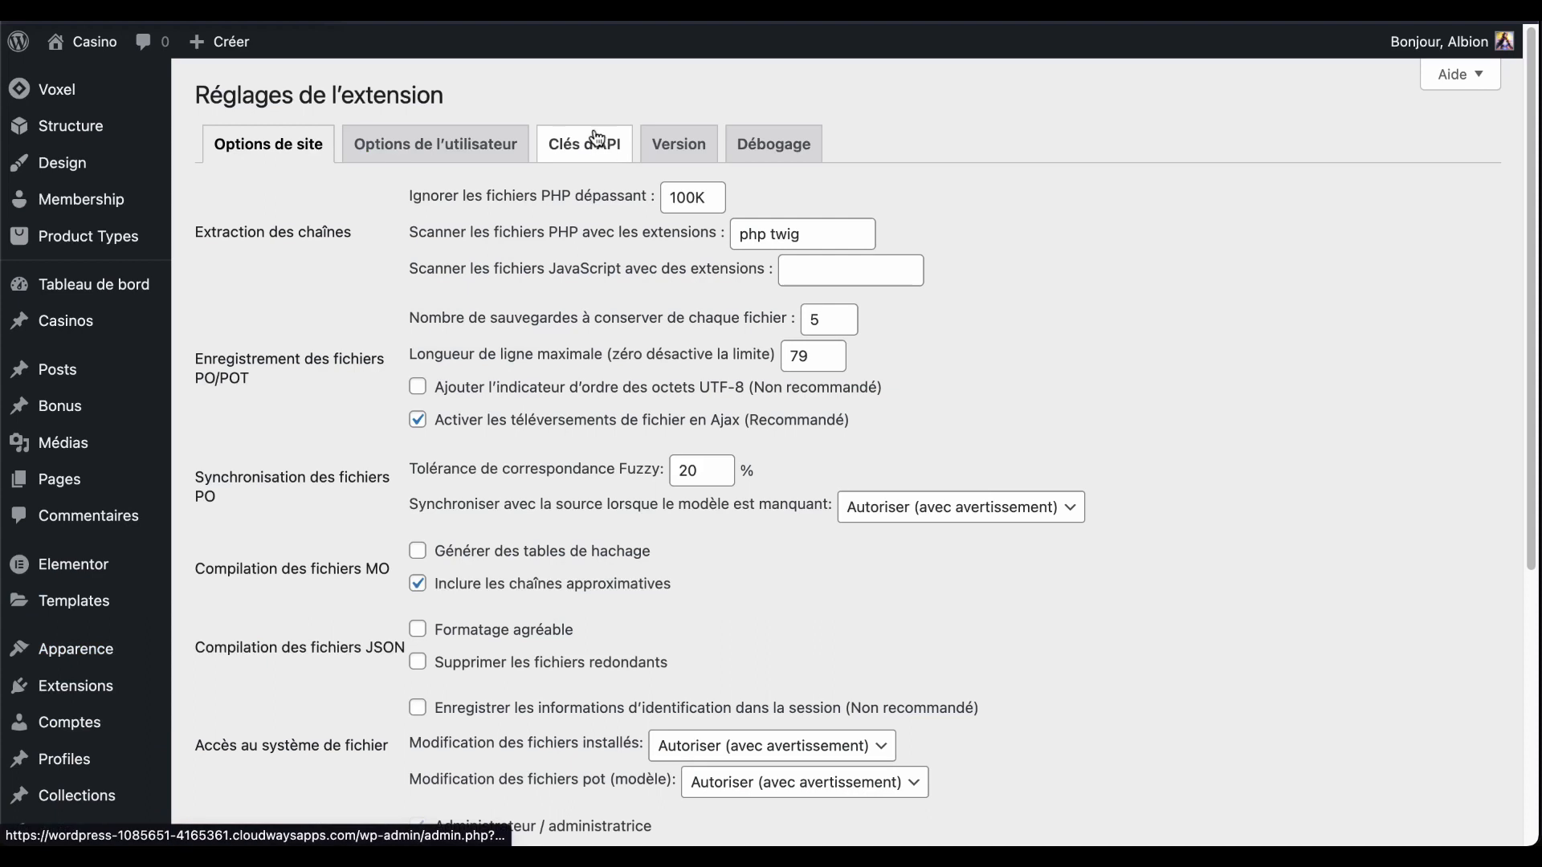
{"action": "left_click", "coordinate": [566, 143]}
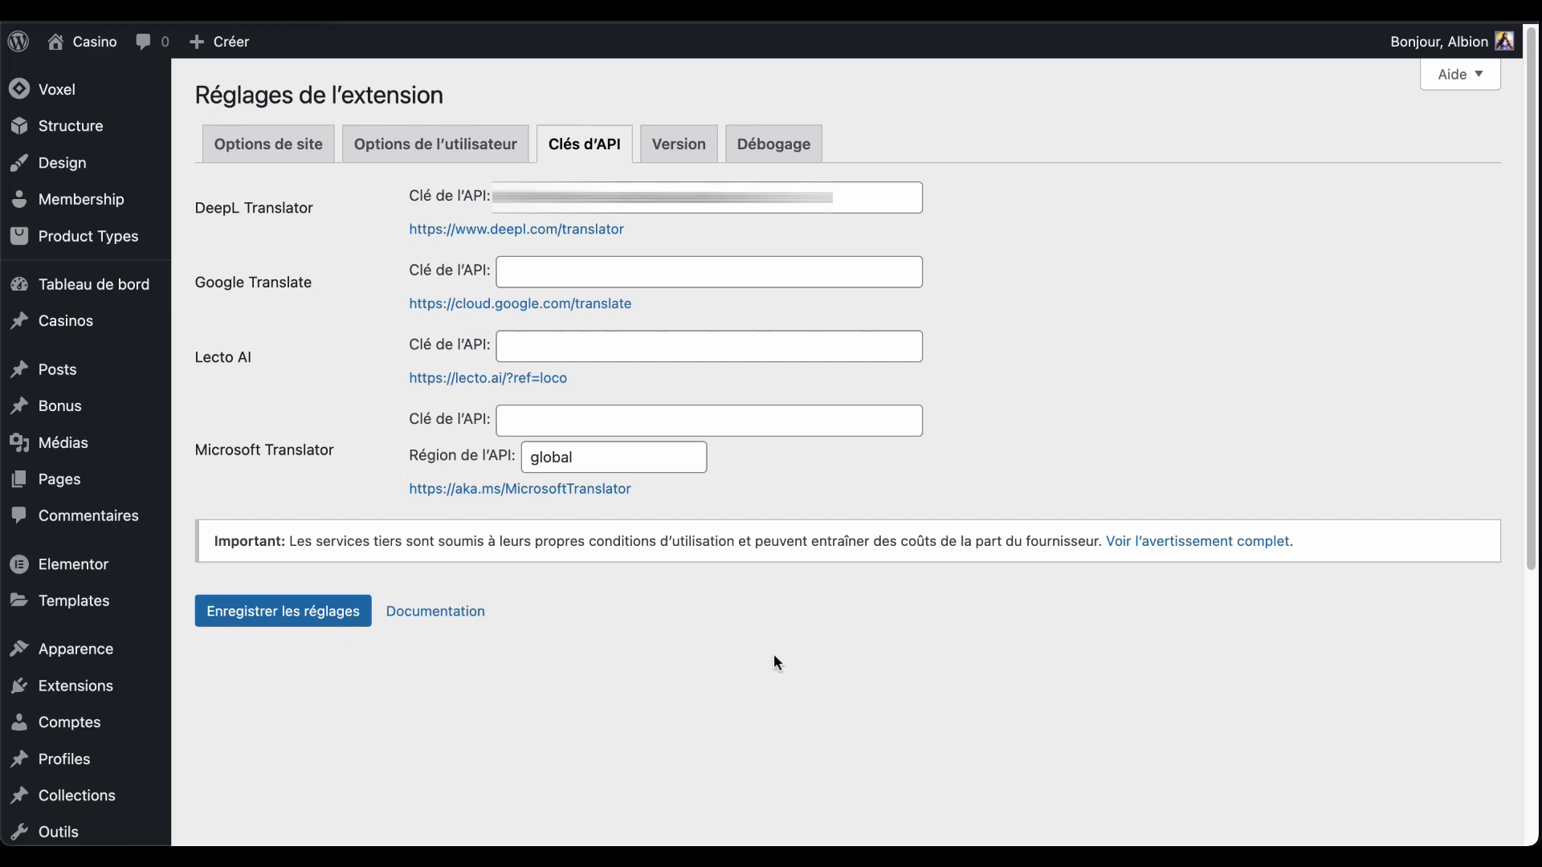
Switch to the DeepL account page in Opera and copy the DeepL API authentication key
{"action": "left_click", "coordinate": [836, 812]}
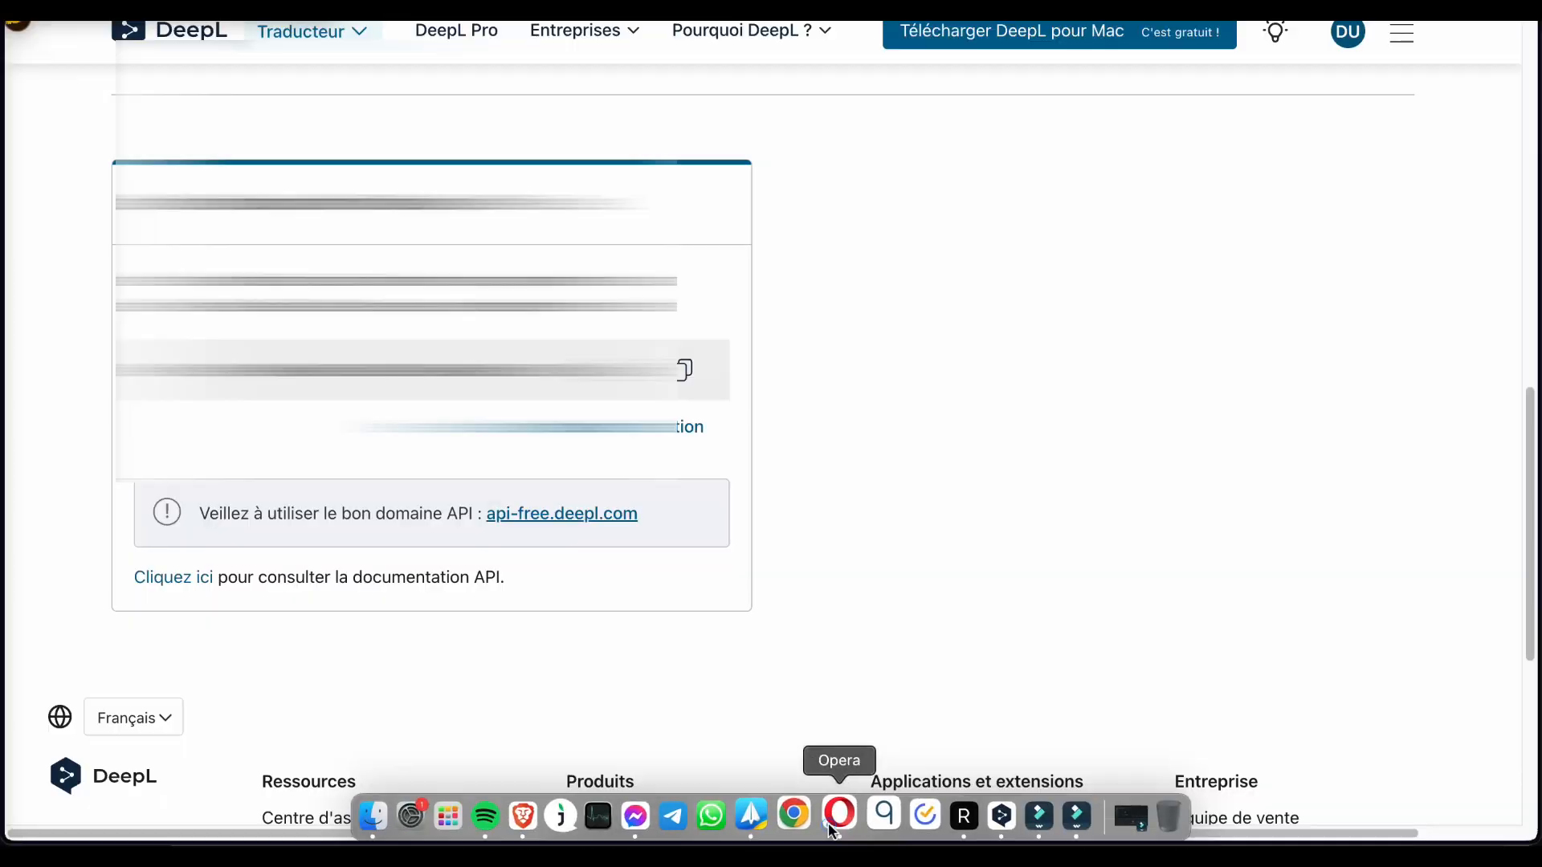
{"action": "scroll", "coordinate": [906, 495], "scroll_direction": "down", "scroll_amount": 4}
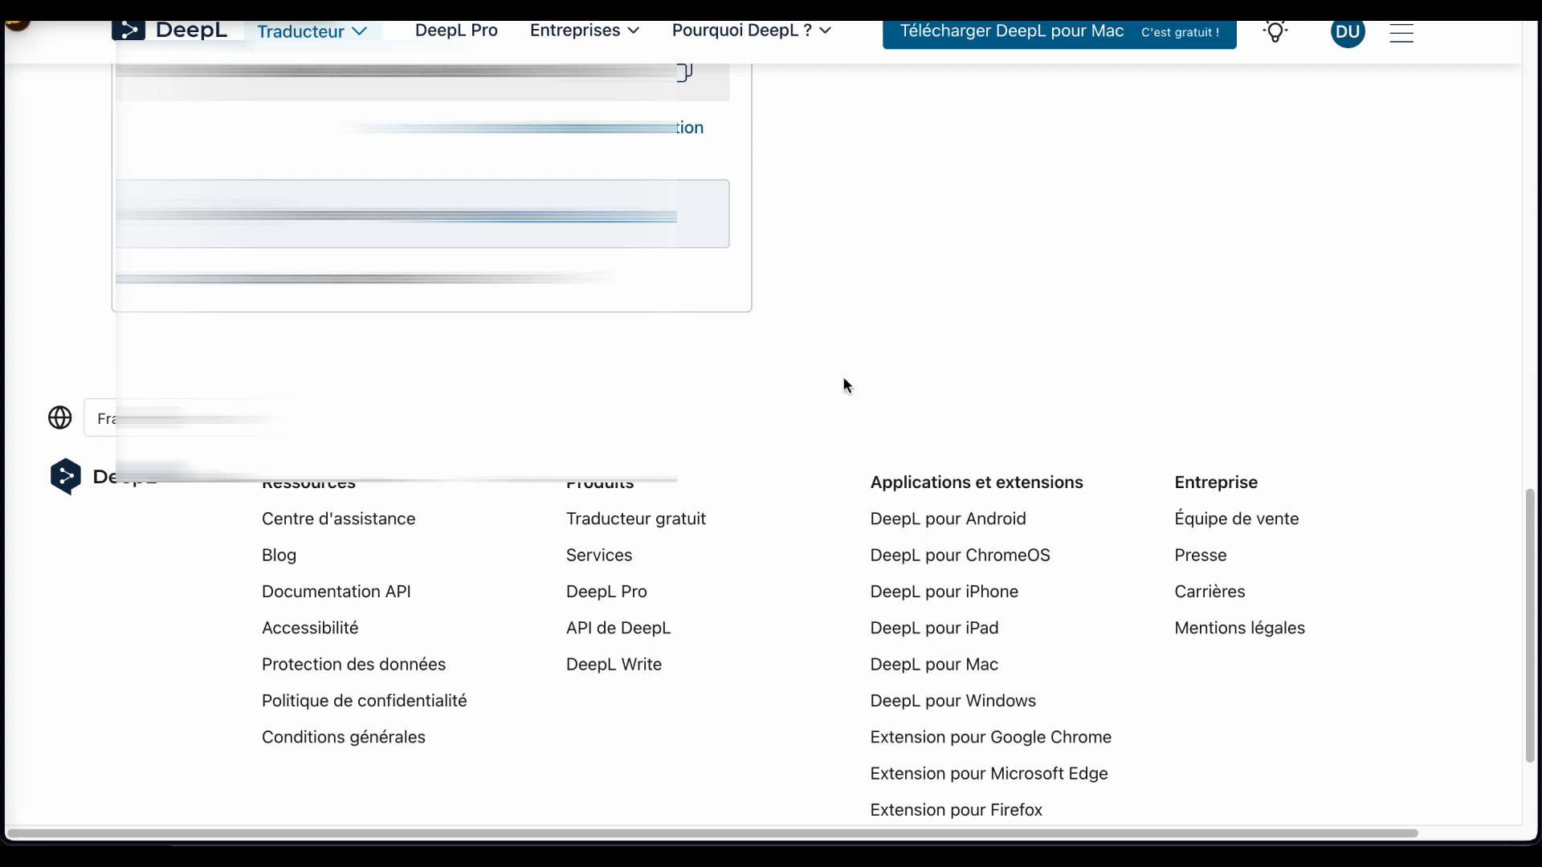
{"action": "scroll", "coordinate": [849, 375], "scroll_direction": "up", "scroll_amount": 2}
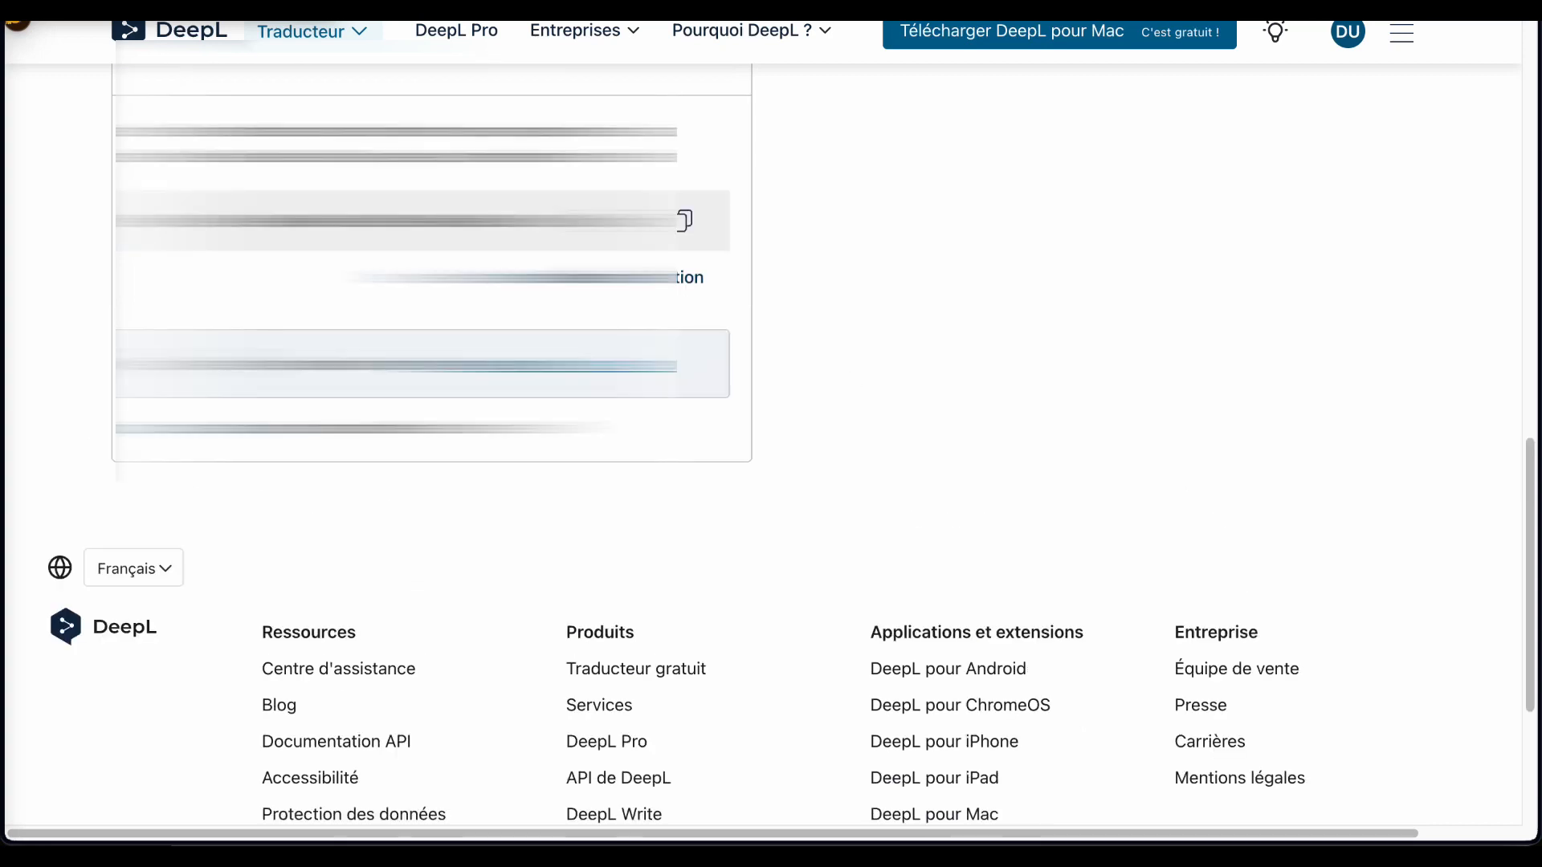
{"action": "left_click", "coordinate": [684, 224]}
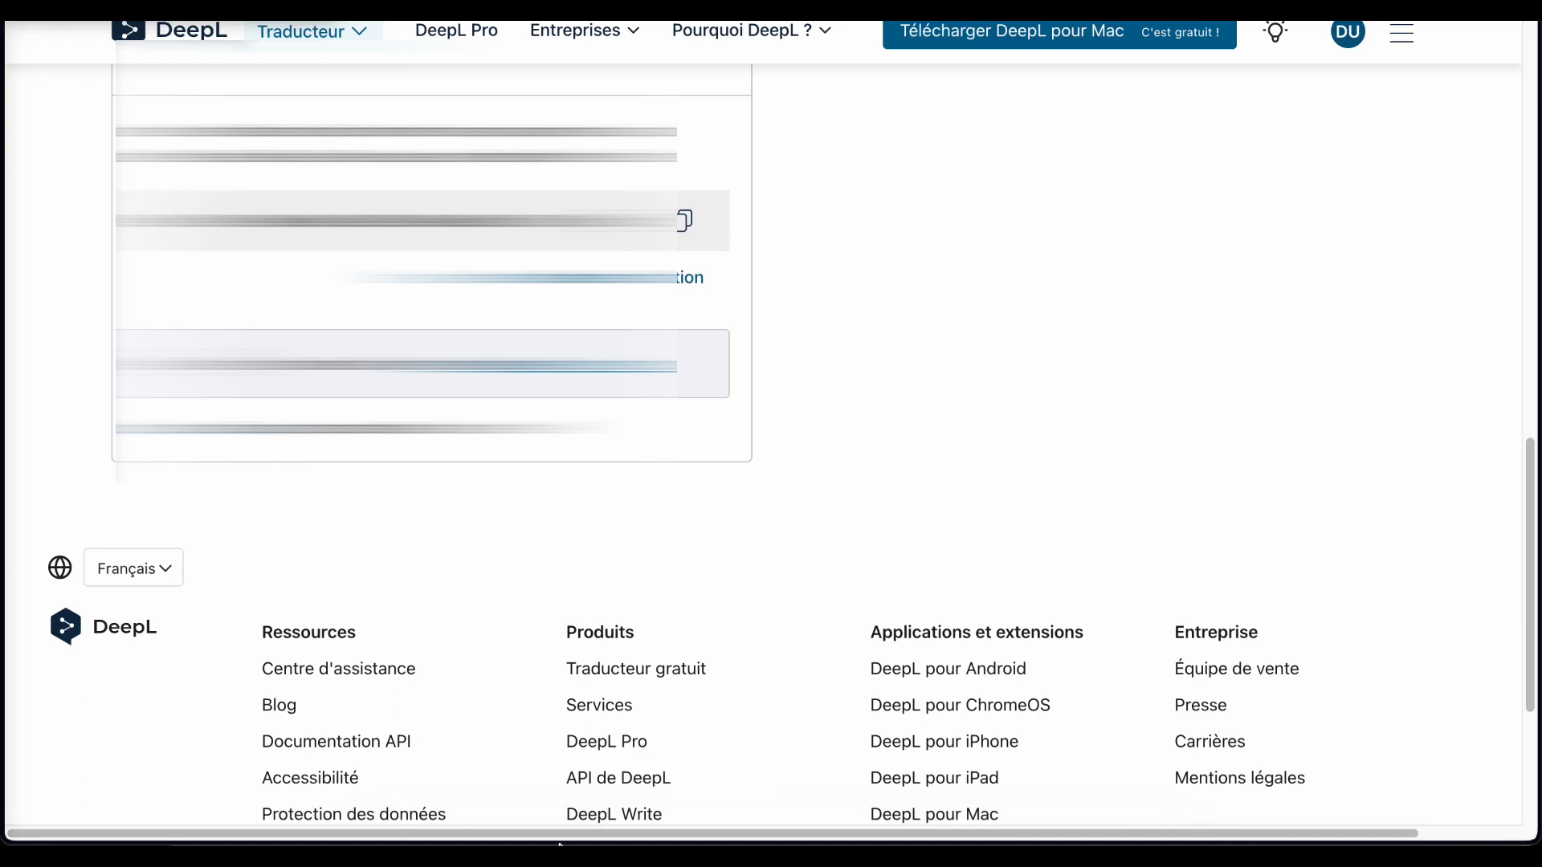
Switch back to Brave, enter the copied API key for DeepL Translator, and save the settings
{"action": "mouse_move", "coordinate": [582, 831]}
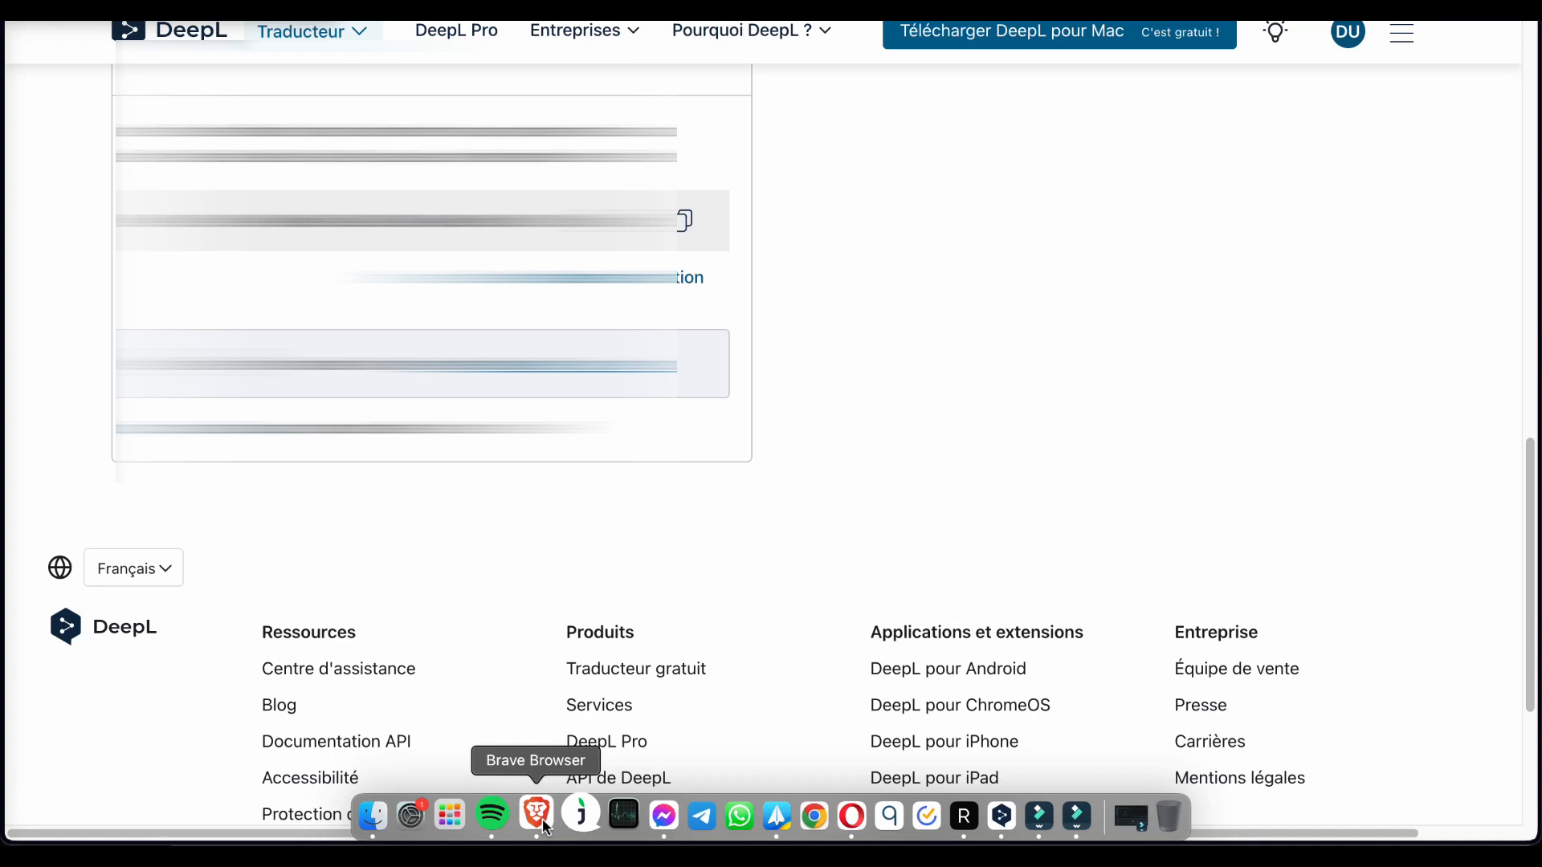
{"action": "left_click", "coordinate": [543, 817]}
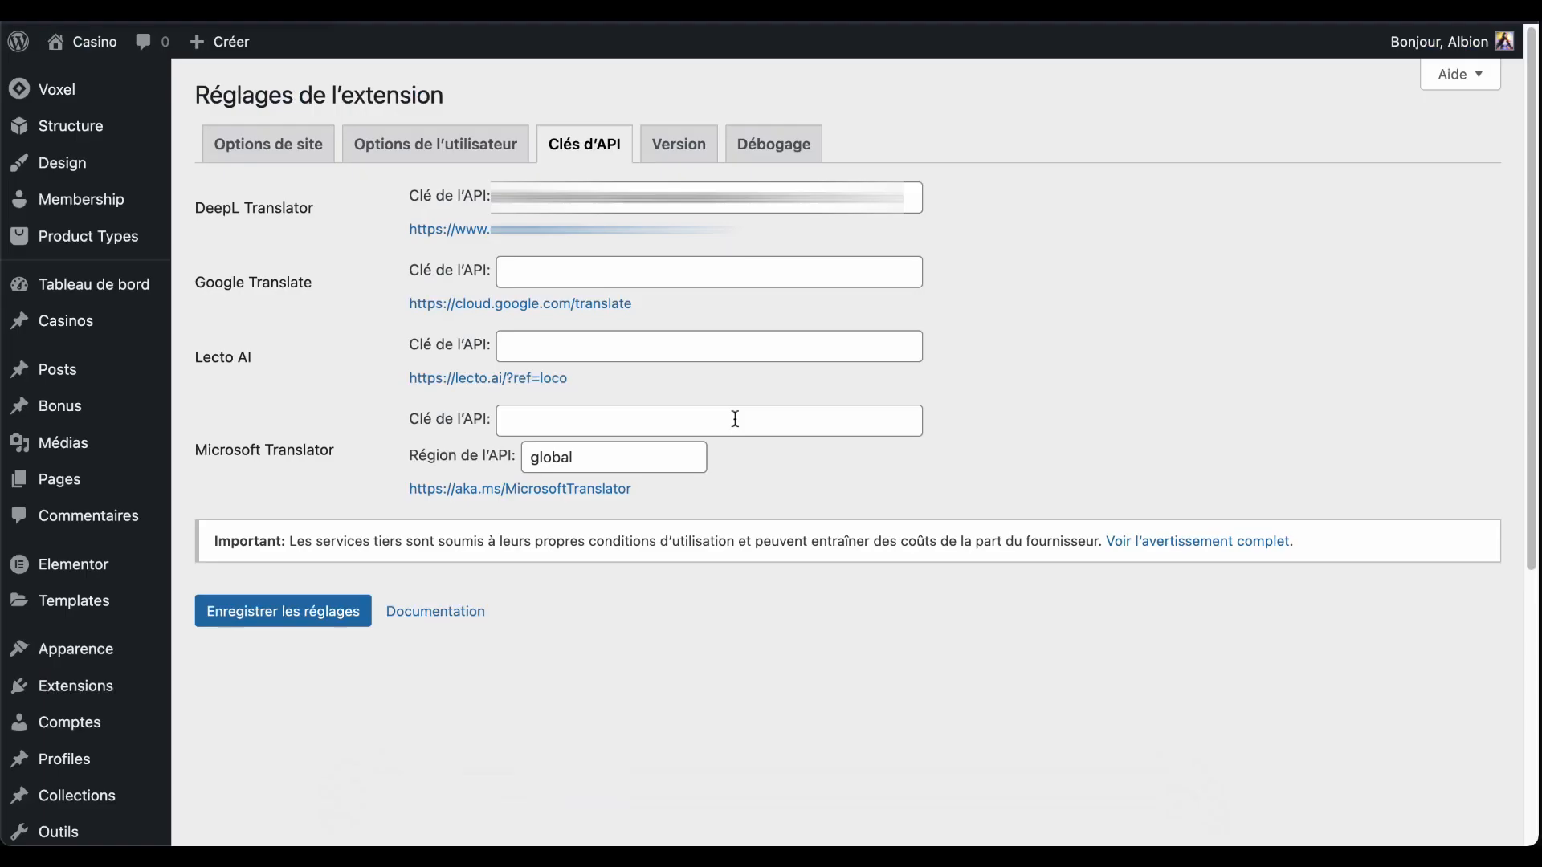
{"action": "left_click", "coordinate": [697, 198]}
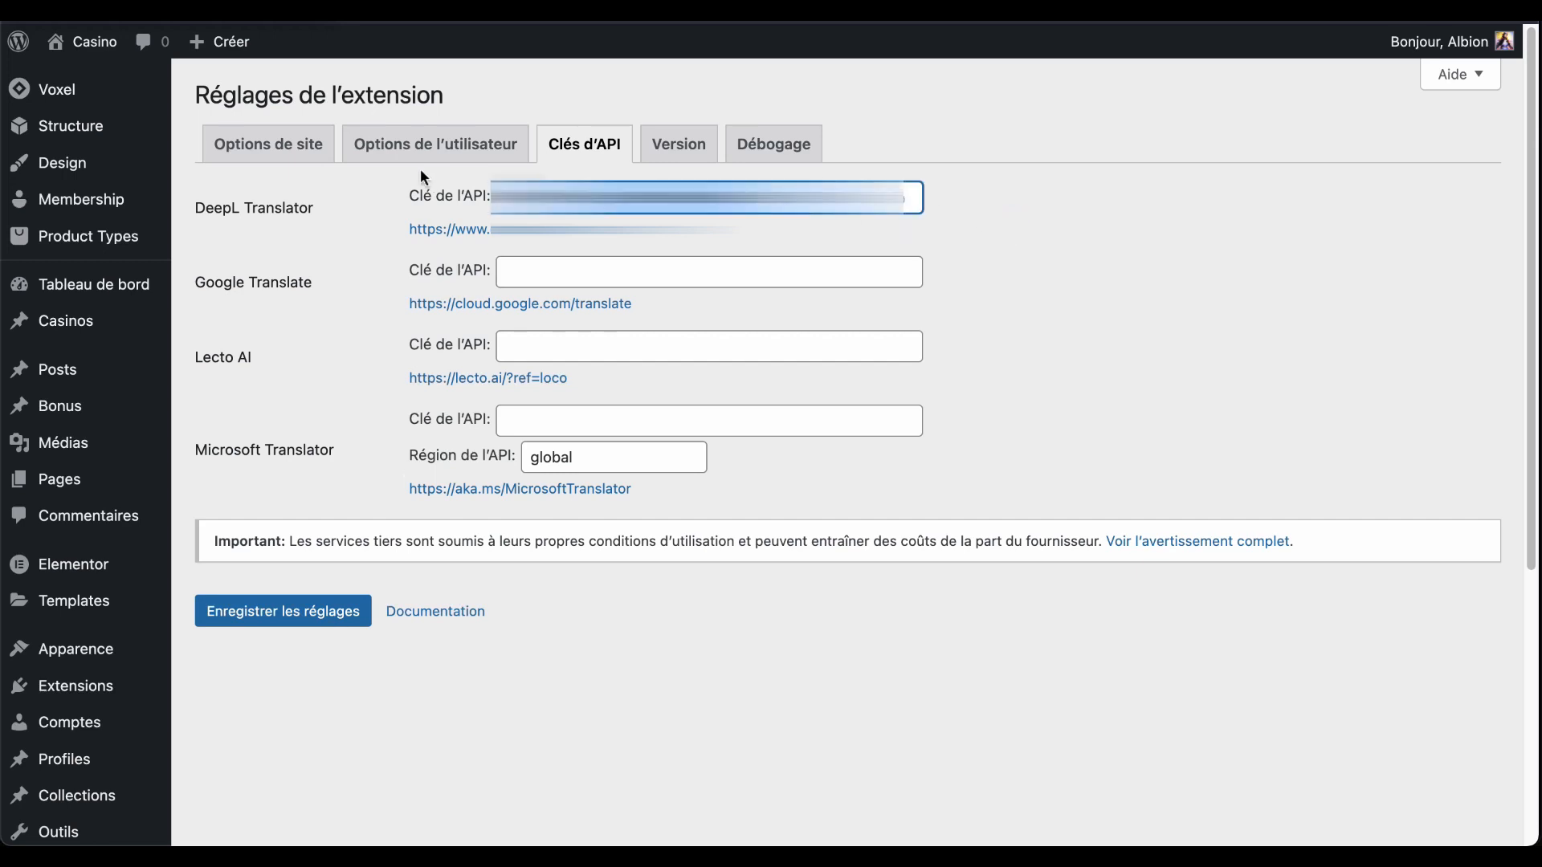
{"action": "left_click", "coordinate": [286, 225]}
{"action": "left_click", "coordinate": [301, 620]}
Open the French (France) translation file of the Easy Table of Contents extension in Loco Translate
{"action": "scroll", "coordinate": [281, 487], "scroll_direction": "down", "scroll_amount": 3}
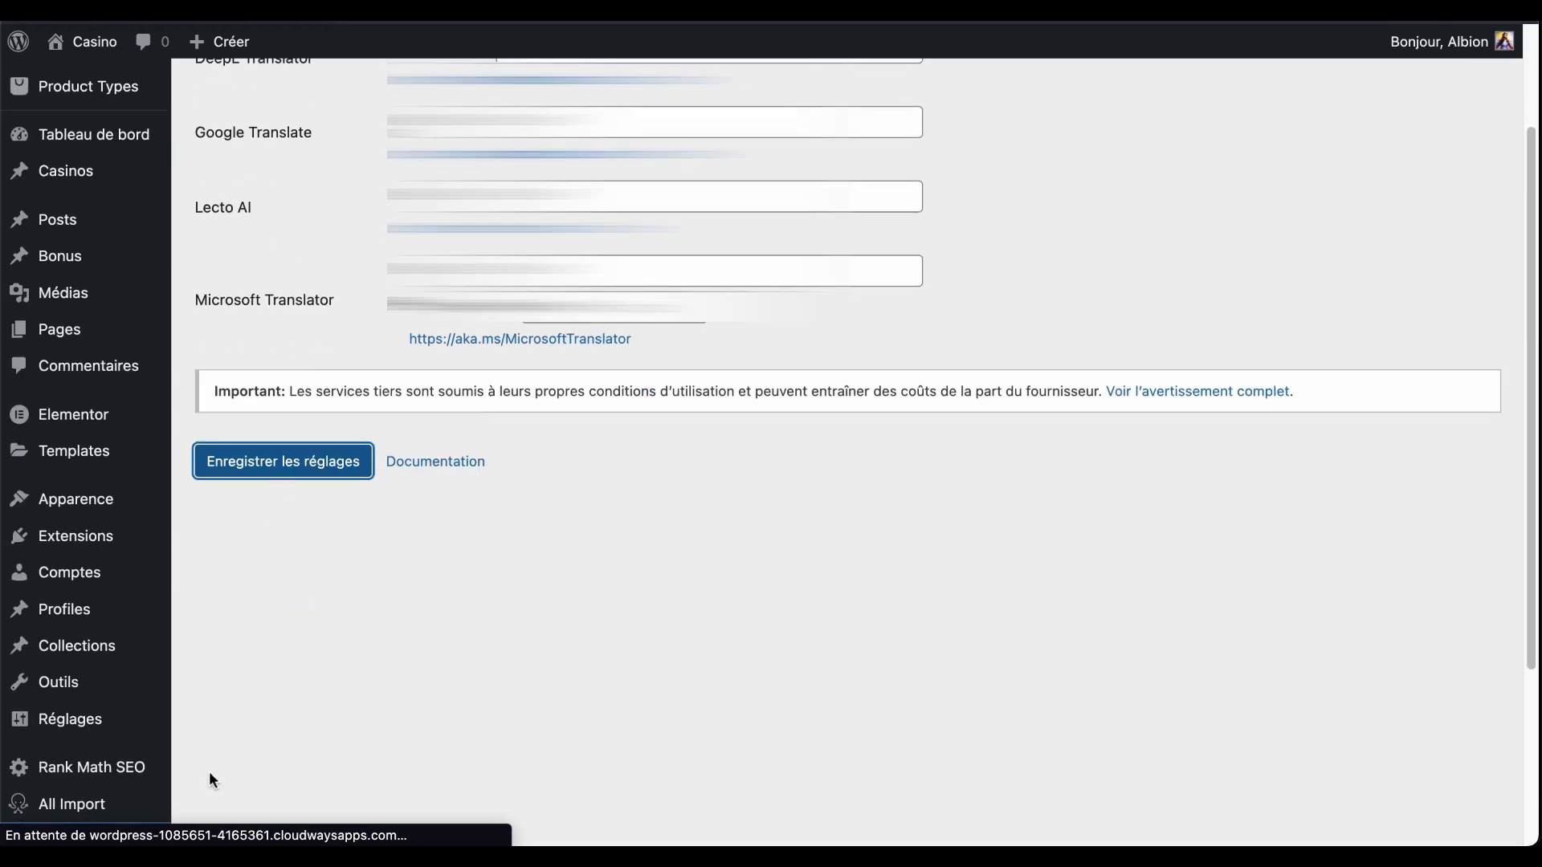
{"action": "scroll", "coordinate": [200, 755], "scroll_direction": "down", "scroll_amount": 5}
{"action": "scroll", "coordinate": [77, 719], "scroll_direction": "down", "scroll_amount": 1}
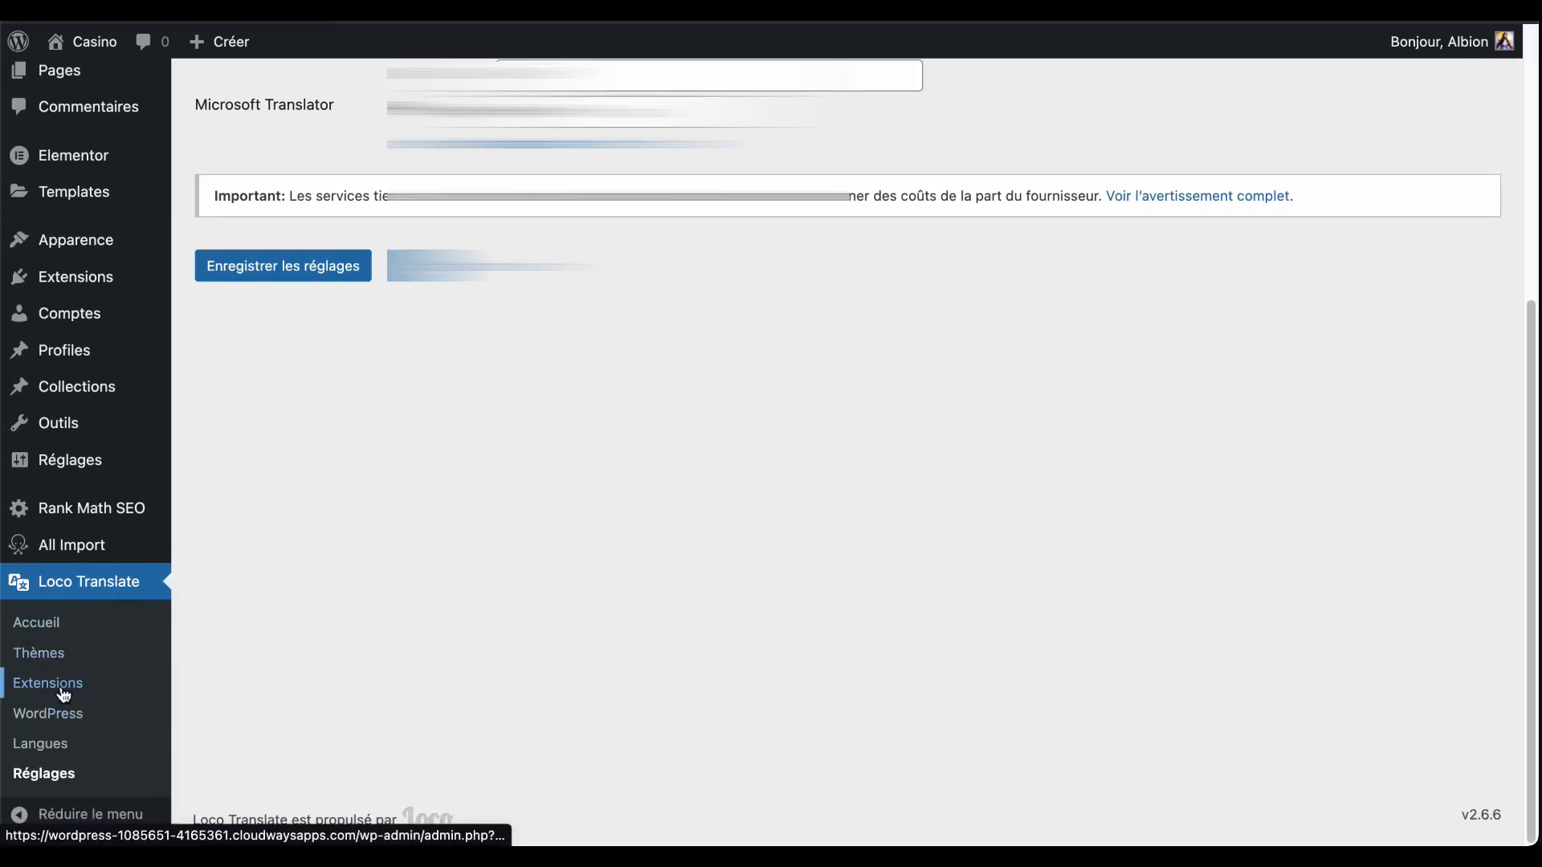
{"action": "left_click", "coordinate": [60, 685]}
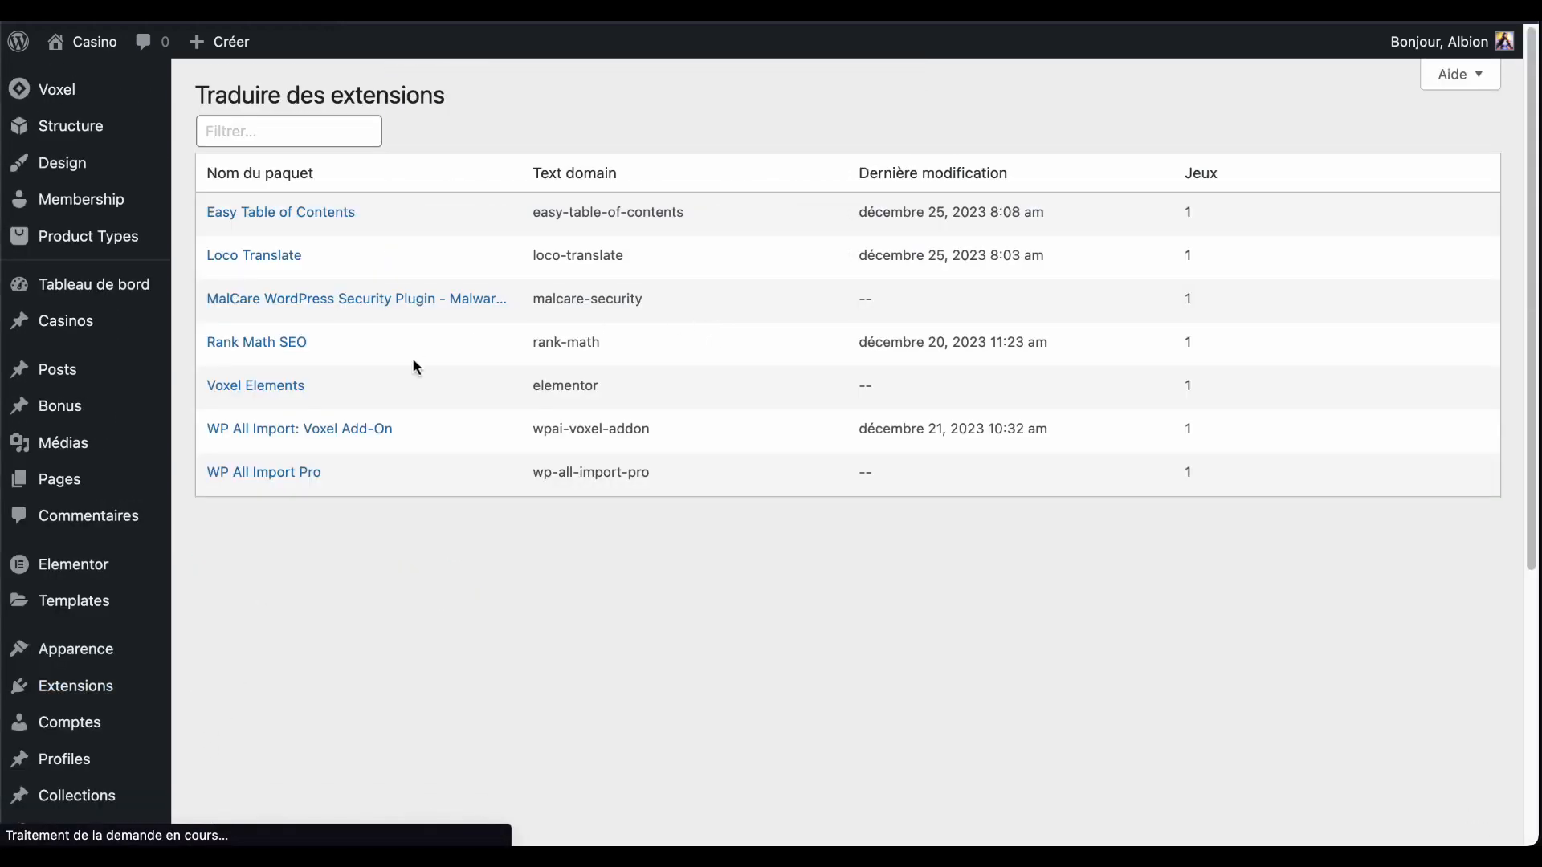
{"action": "left_click", "coordinate": [316, 216]}
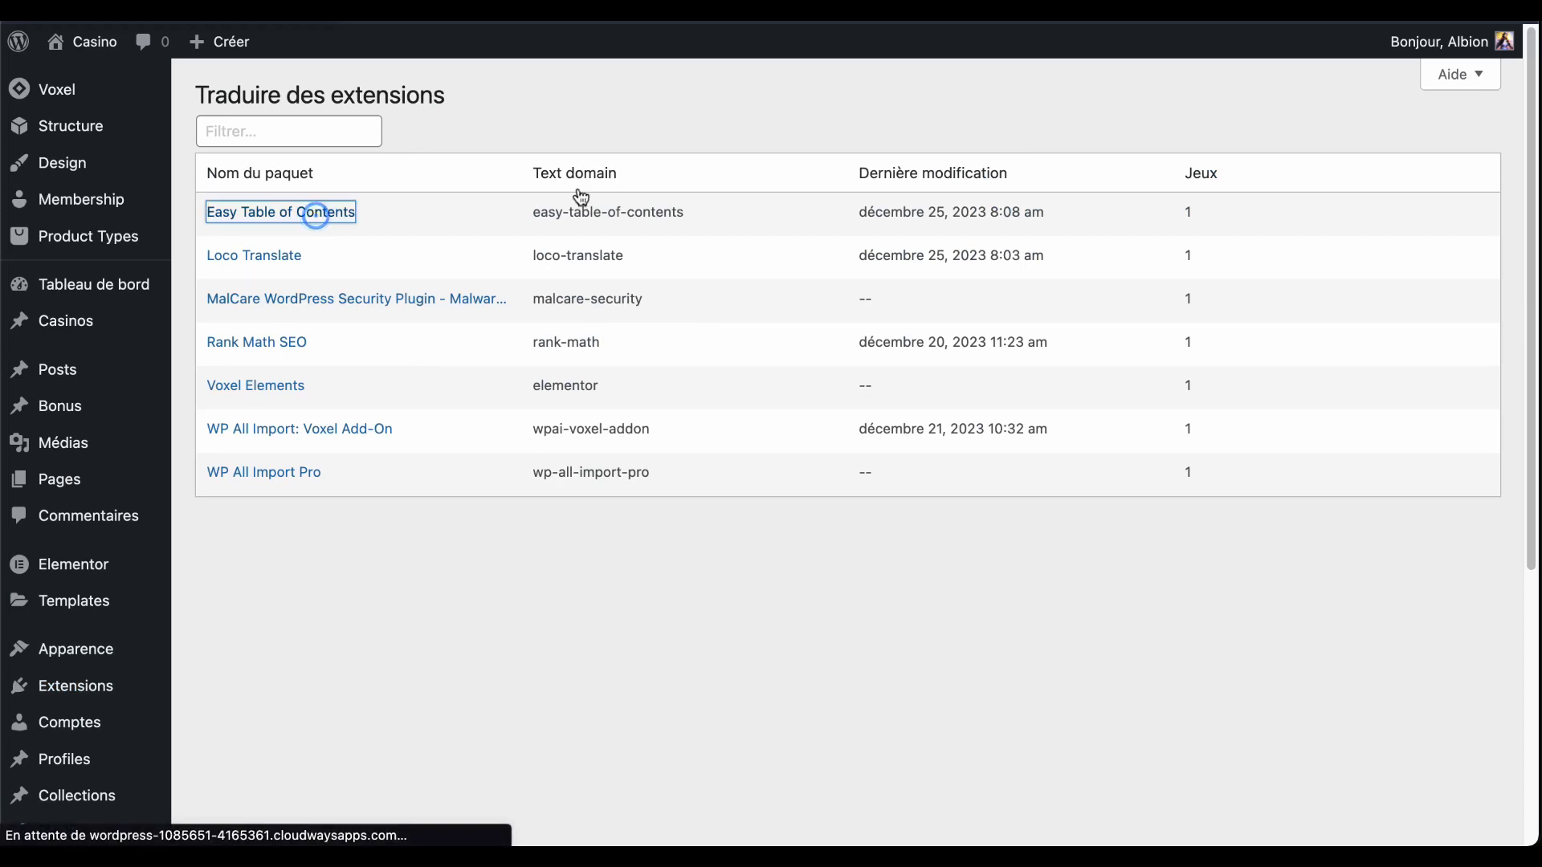
{"action": "left_click", "coordinate": [270, 411]}
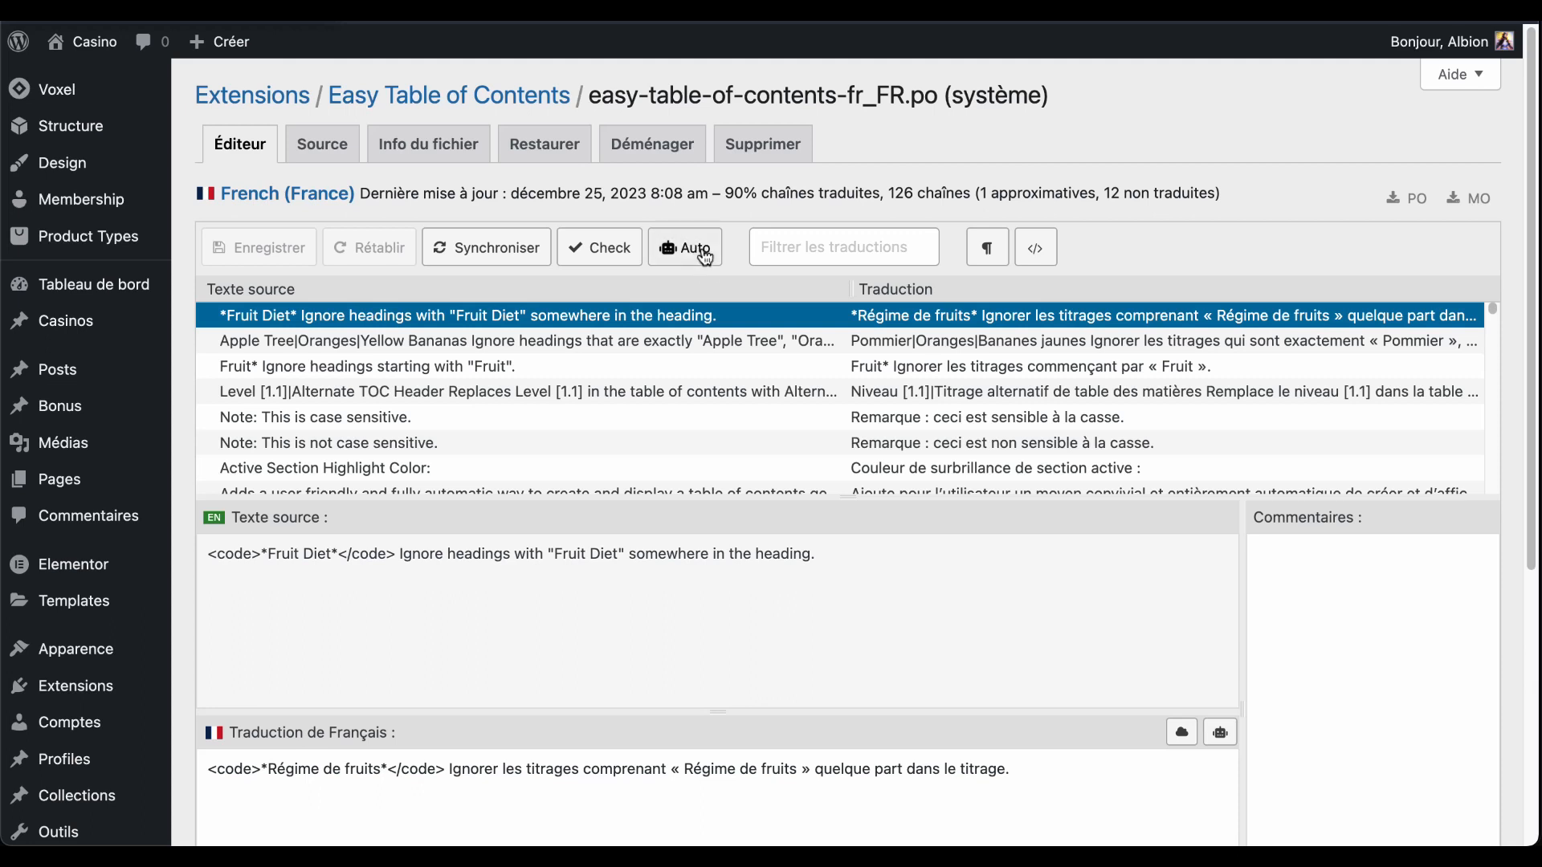
Automatically translate the file's untranslated strings with DeepL Translator, without overwriting existing translations or marking new ones as fuzzy
{"action": "left_click", "coordinate": [688, 251]}
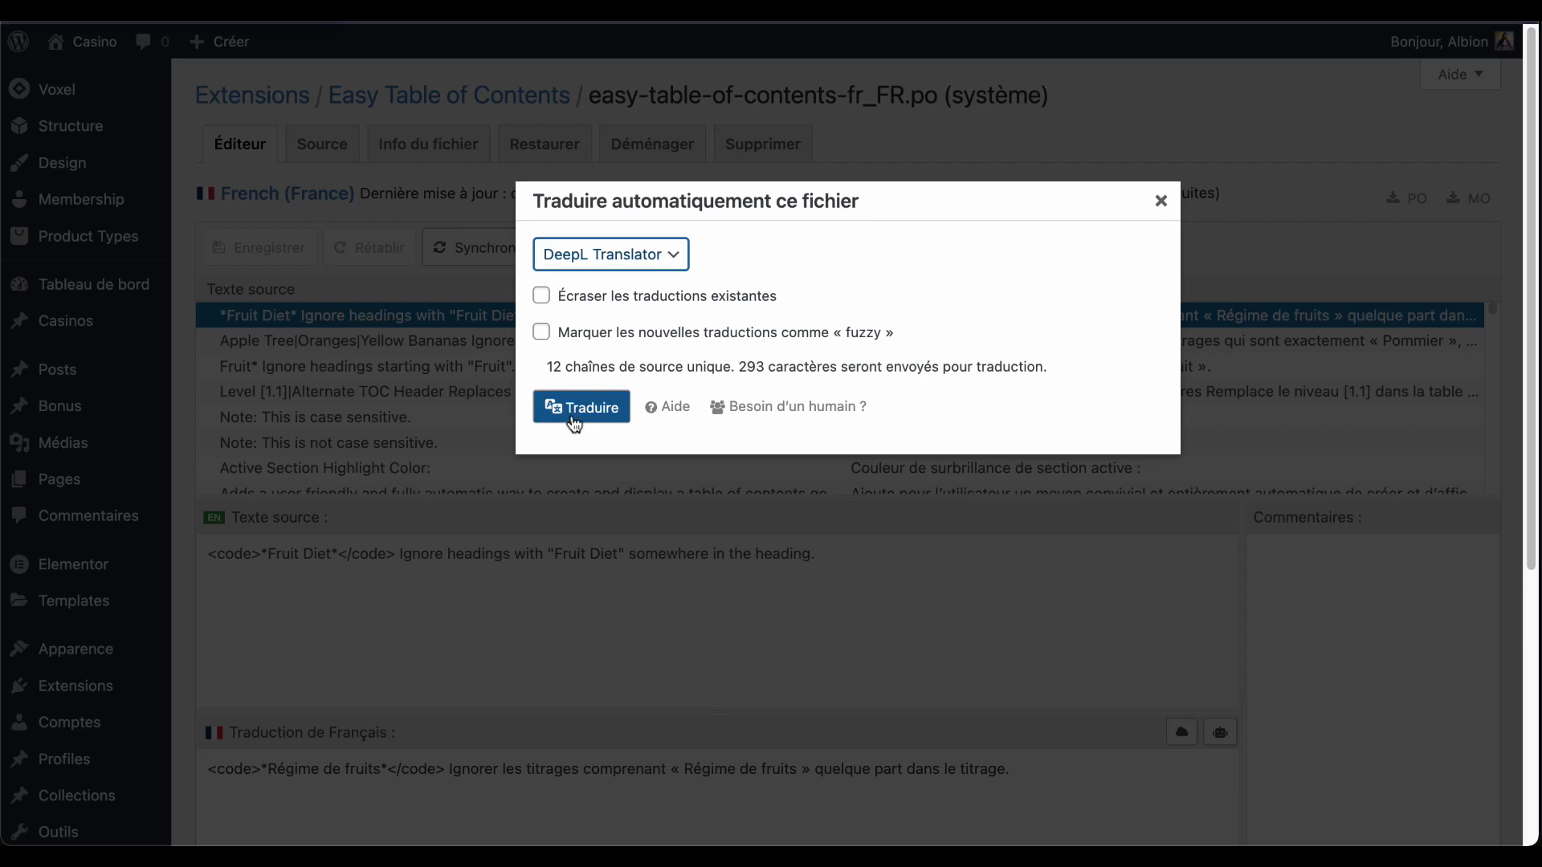
{"action": "left_click", "coordinate": [570, 411]}
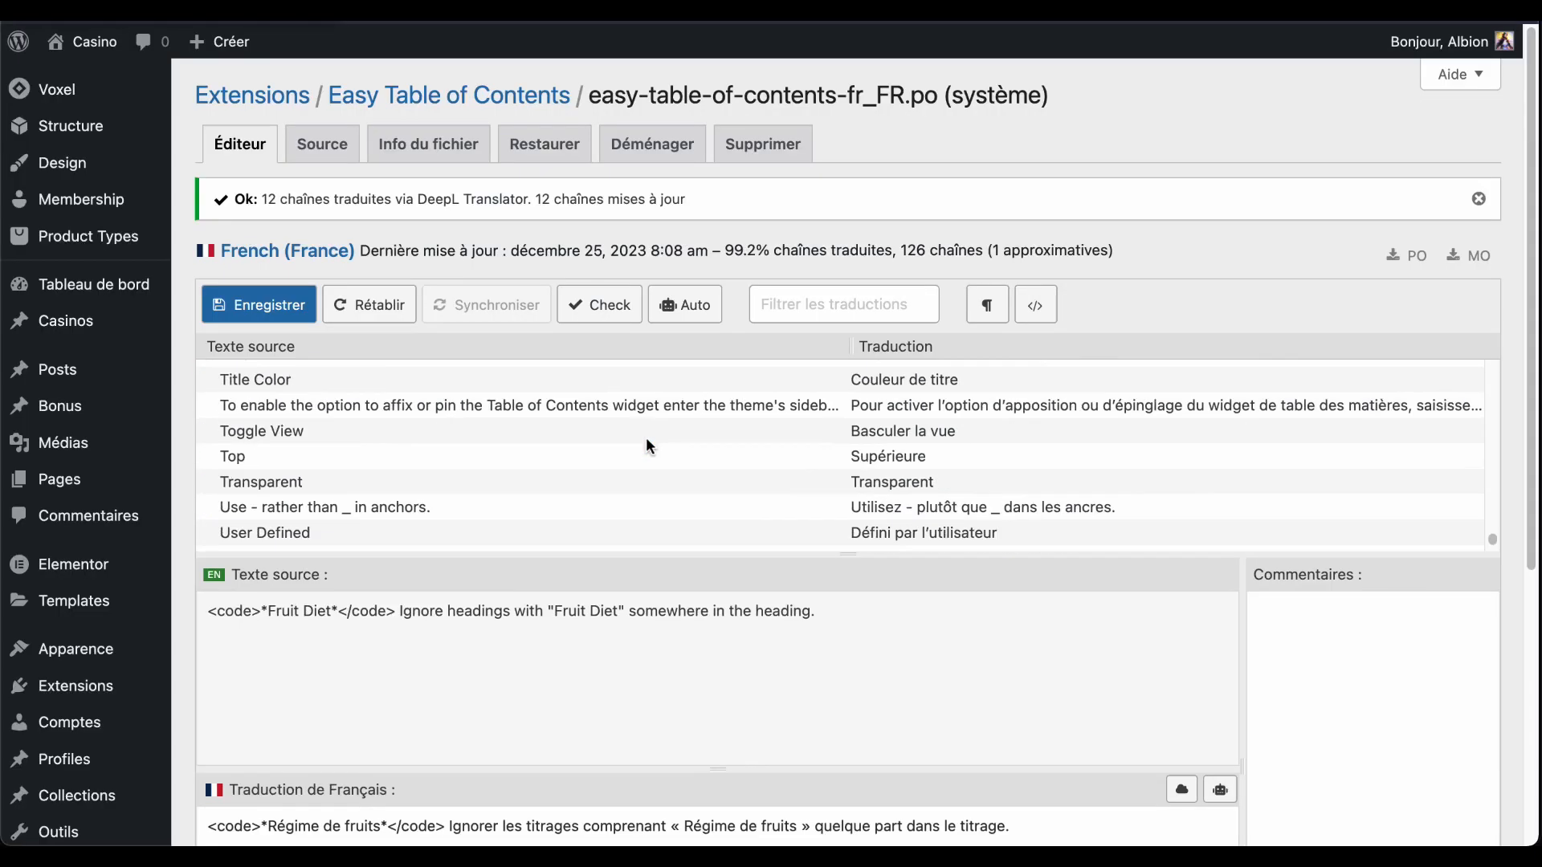
{"action": "scroll", "coordinate": [646, 438], "scroll_direction": "down", "scroll_amount": 2}
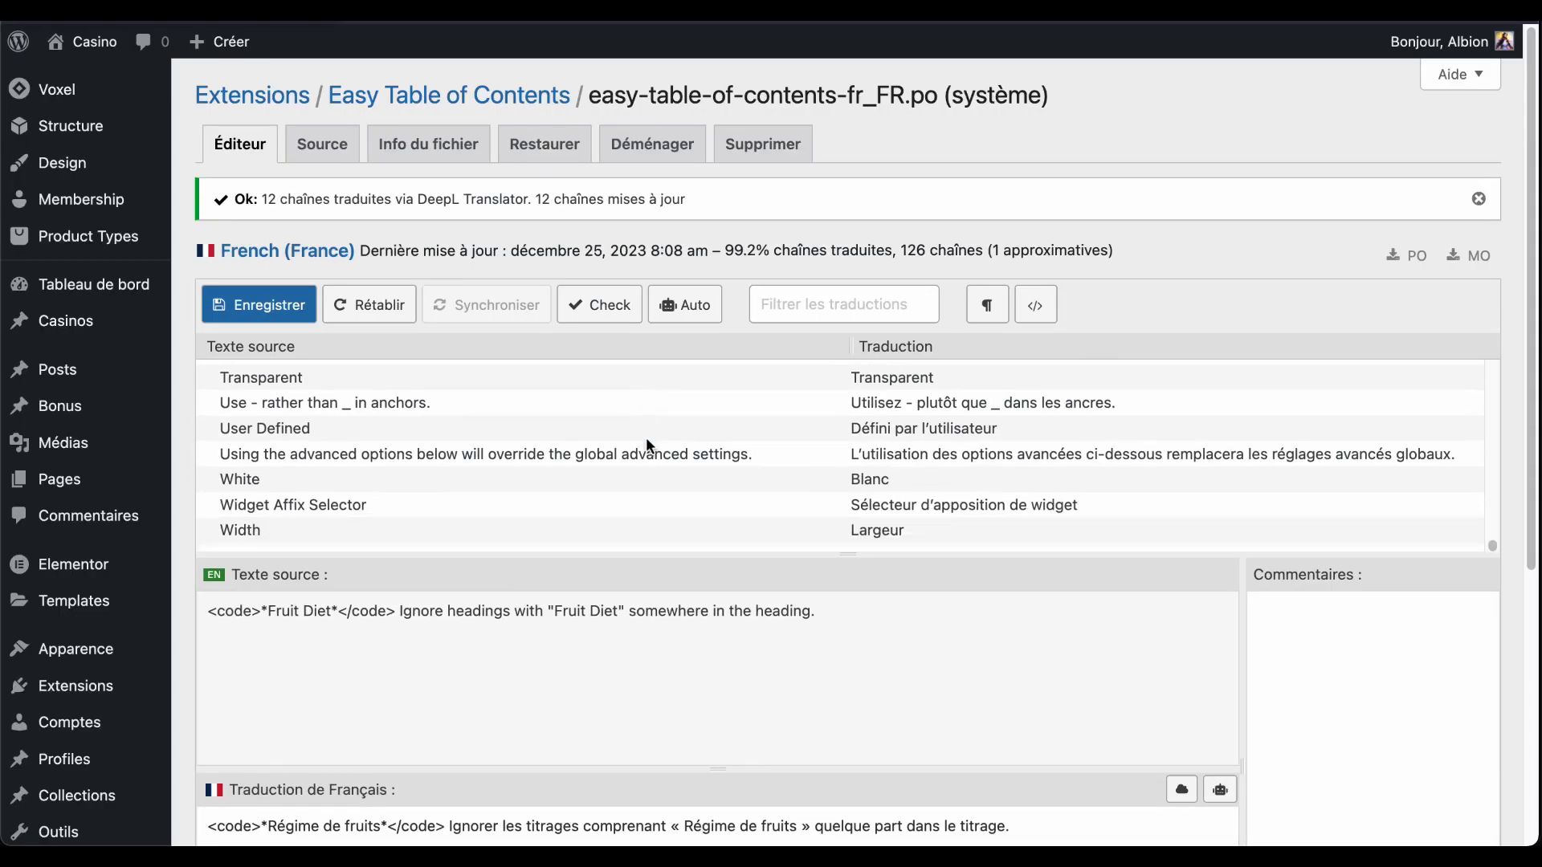
{"action": "scroll", "coordinate": [661, 426], "scroll_direction": "up", "scroll_amount": 6}
Filter the translations by "custom" and check the French text of the "Custom Height" string
{"action": "left_click", "coordinate": [767, 303]}
{"action": "type", "text": "custom"}
{"action": "left_click", "coordinate": [541, 399]}
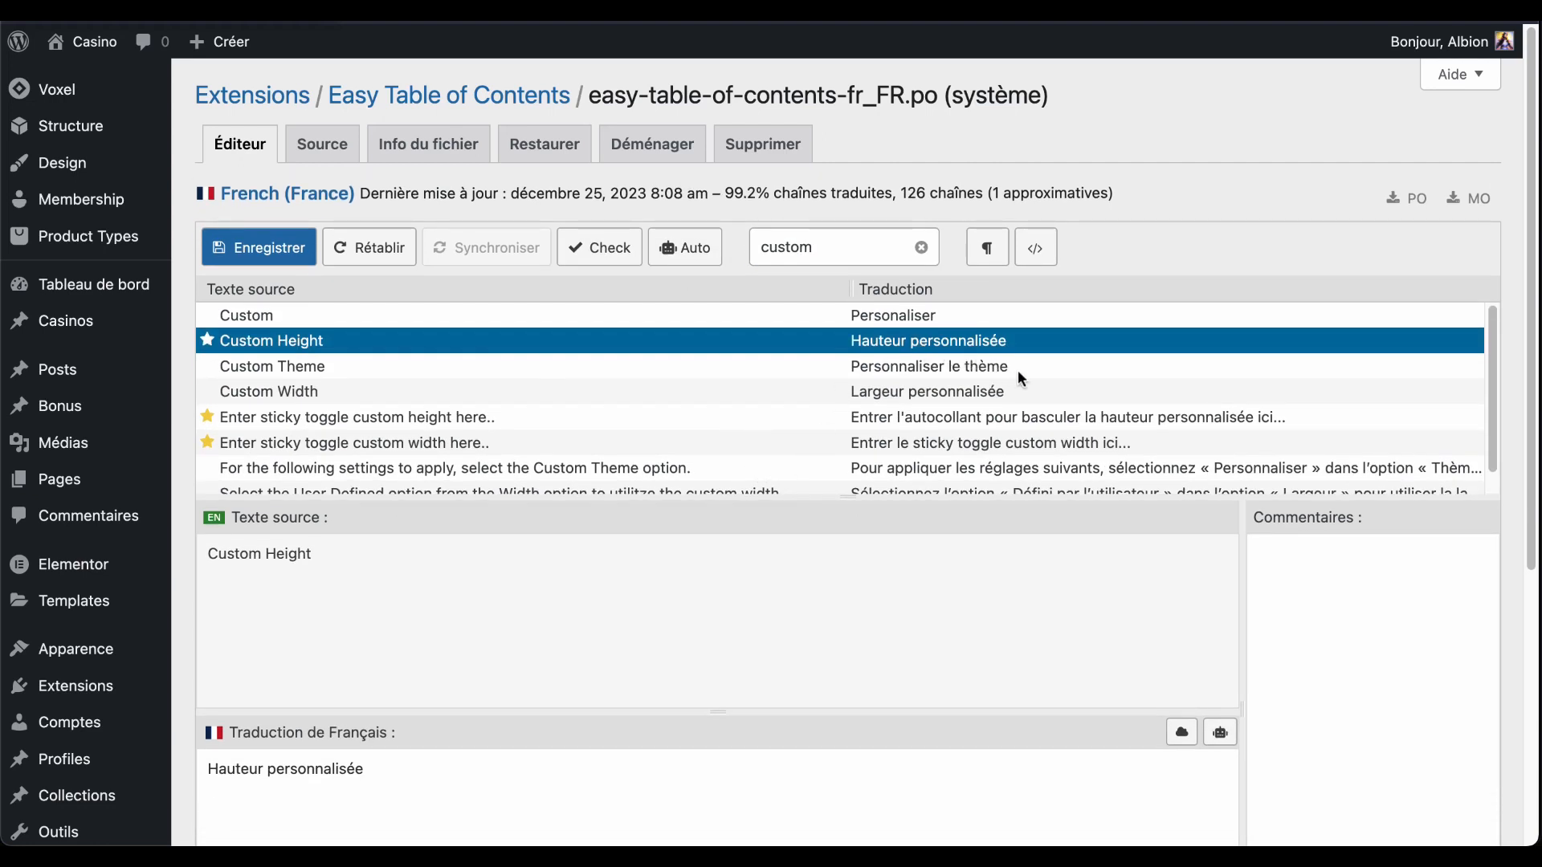
{"action": "scroll", "coordinate": [482, 418], "scroll_direction": "down", "scroll_amount": 3}
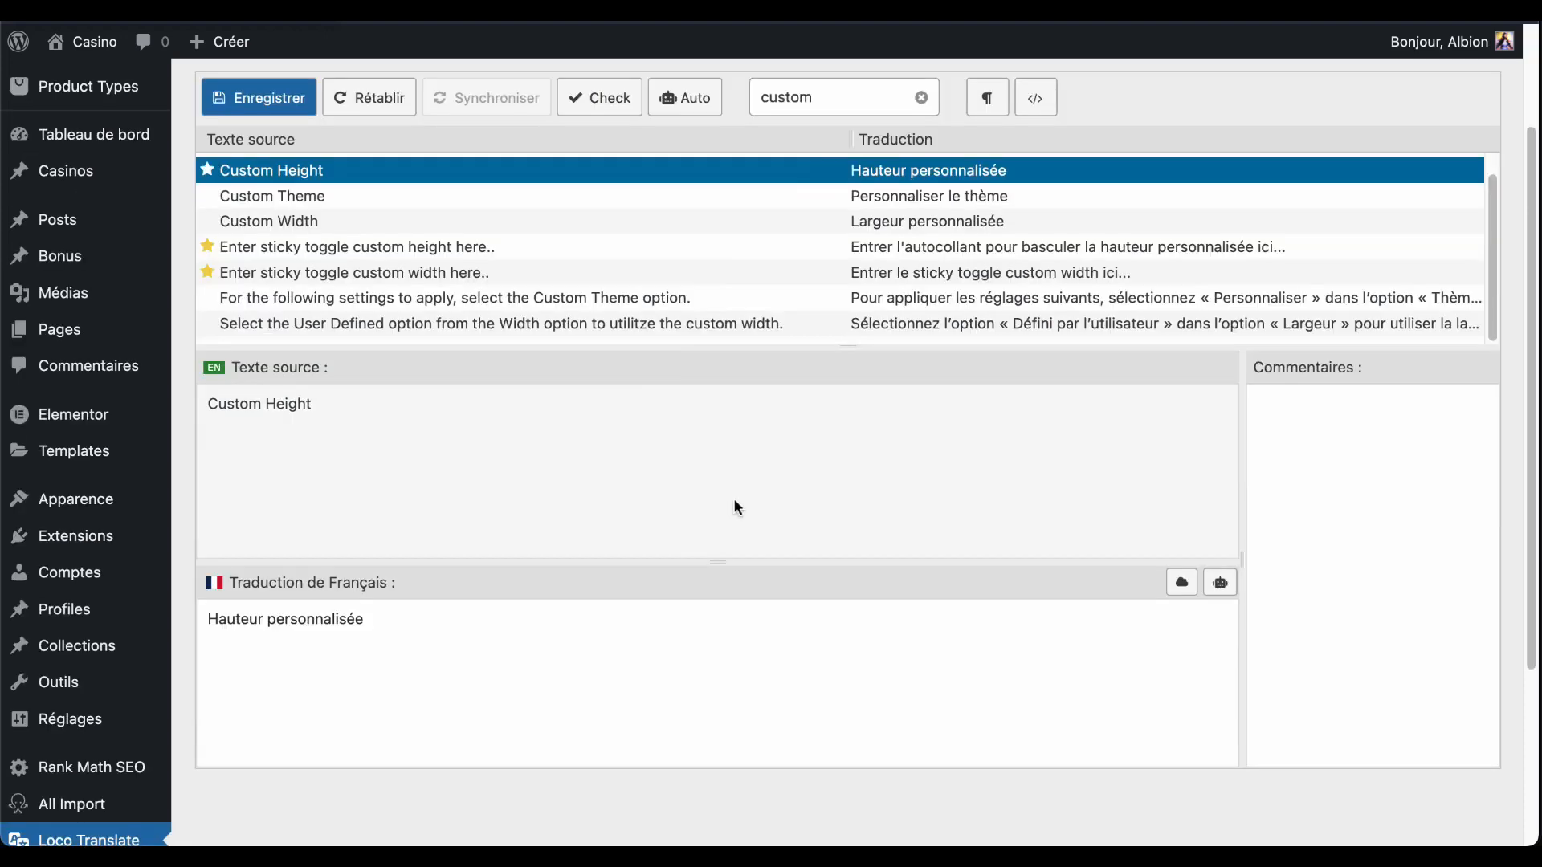
{"action": "scroll", "coordinate": [912, 276], "scroll_direction": "up", "scroll_amount": 3}
Clear the translation filter and examine the full string list for entries still marked as approximate
{"action": "left_click", "coordinate": [921, 256]}
{"action": "scroll", "coordinate": [469, 442], "scroll_direction": "up", "scroll_amount": 8}
{"action": "scroll", "coordinate": [480, 432], "scroll_direction": "down", "scroll_amount": 20}
{"action": "scroll", "coordinate": [484, 426], "scroll_direction": "up", "scroll_amount": 4}
{"action": "scroll", "coordinate": [484, 426], "scroll_direction": "up", "scroll_amount": 15}
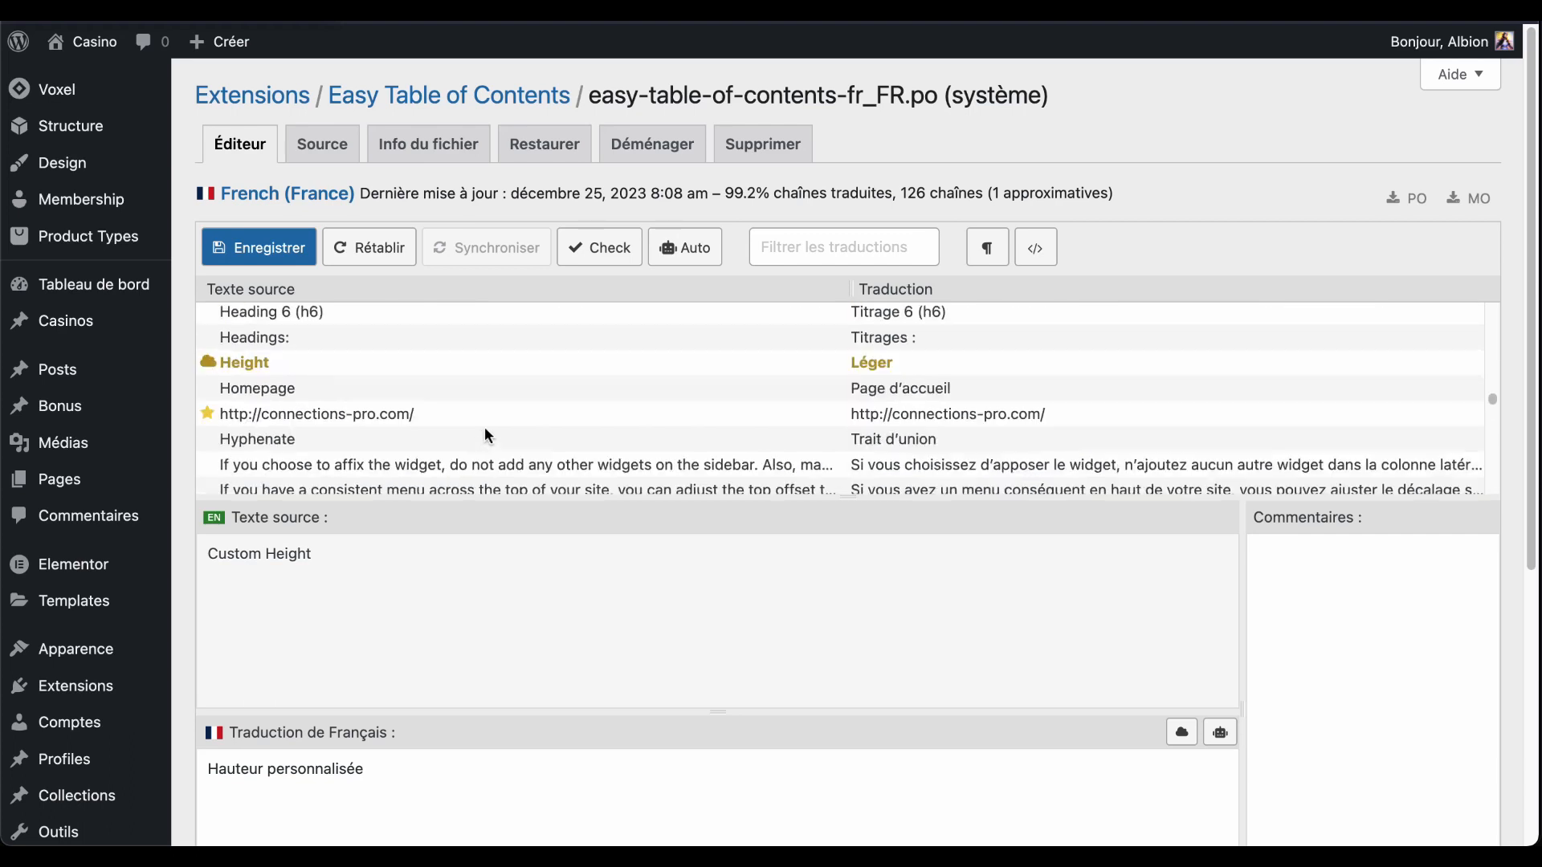
{"action": "scroll", "coordinate": [484, 426], "scroll_direction": "down", "scroll_amount": 3}
{"action": "scroll", "coordinate": [484, 426], "scroll_direction": "up", "scroll_amount": 2}
{"action": "scroll", "coordinate": [484, 426], "scroll_direction": "down", "scroll_amount": 6}
{"action": "scroll", "coordinate": [485, 426], "scroll_direction": "down", "scroll_amount": 2}
Replace the approximate translation of "Height" with "Hauteur" and save the French translation file
{"action": "left_click", "coordinate": [385, 349]}
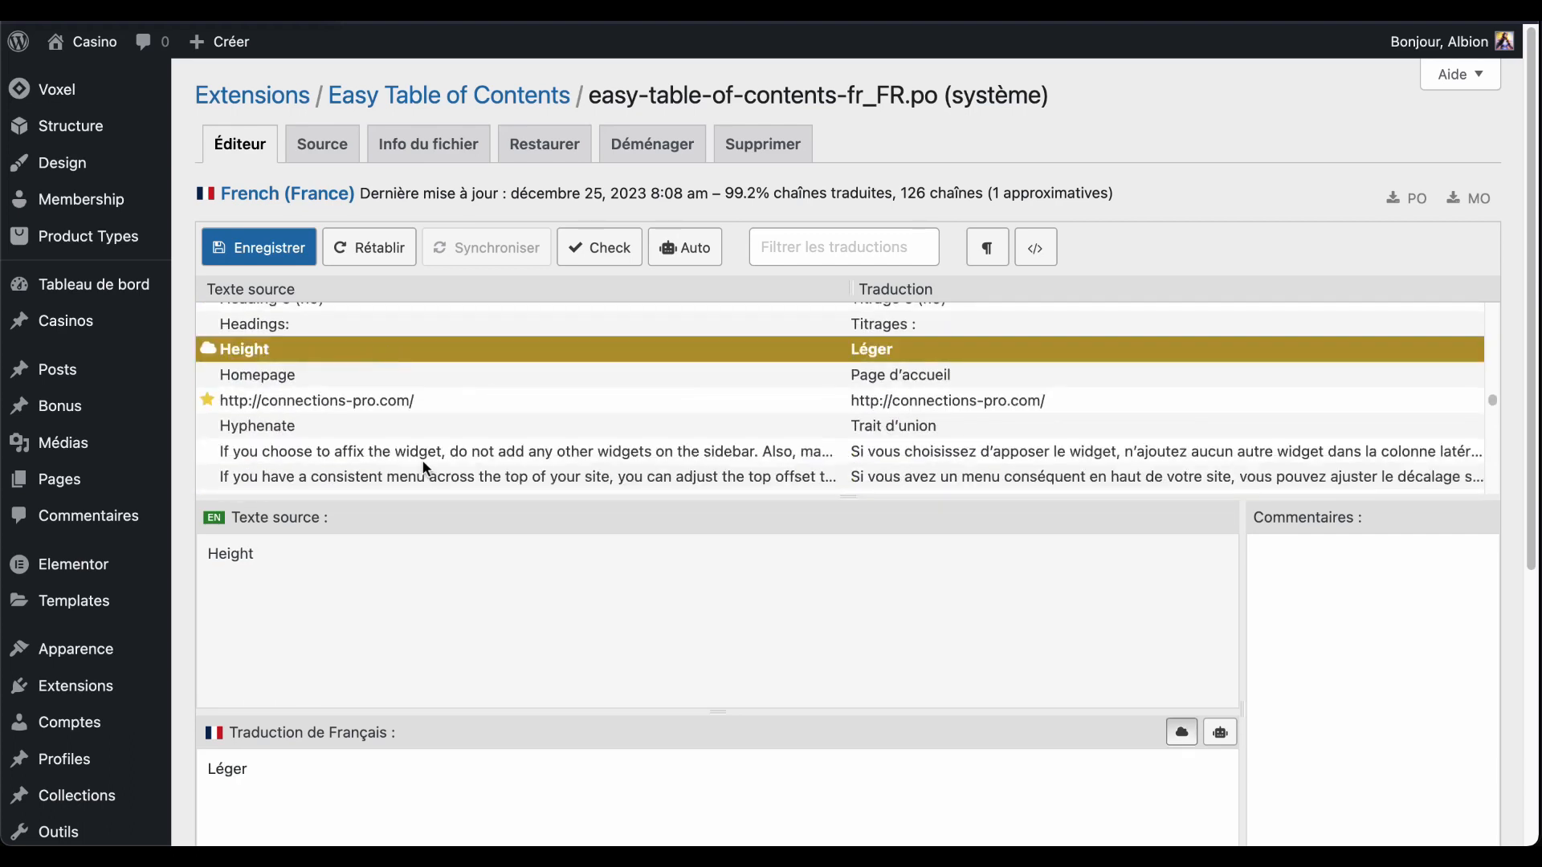
{"action": "scroll", "coordinate": [401, 618], "scroll_direction": "down", "scroll_amount": 3}
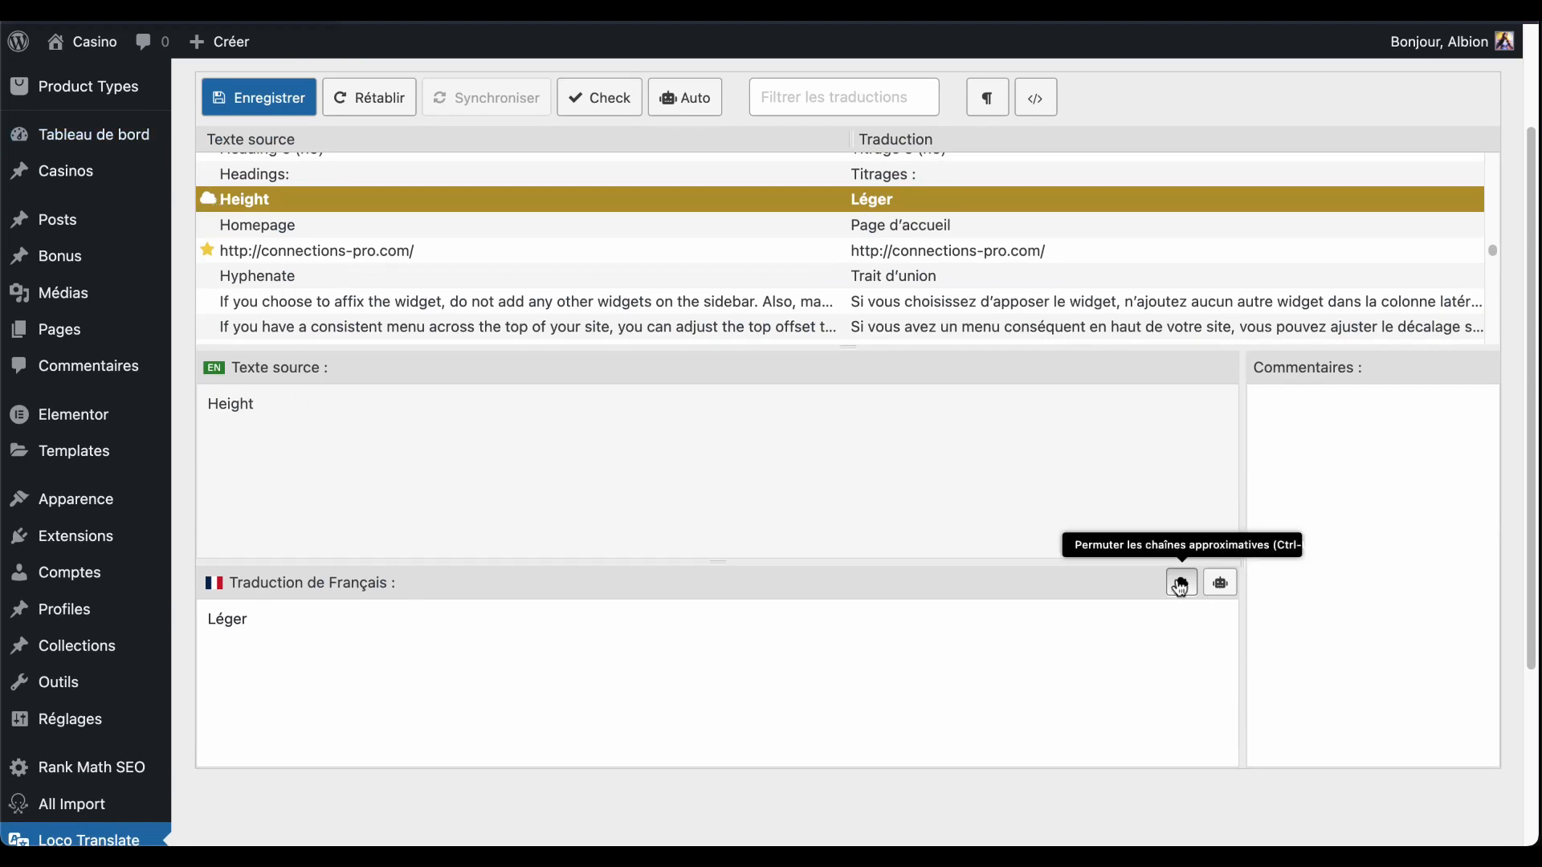
{"action": "left_click", "coordinate": [436, 633]}
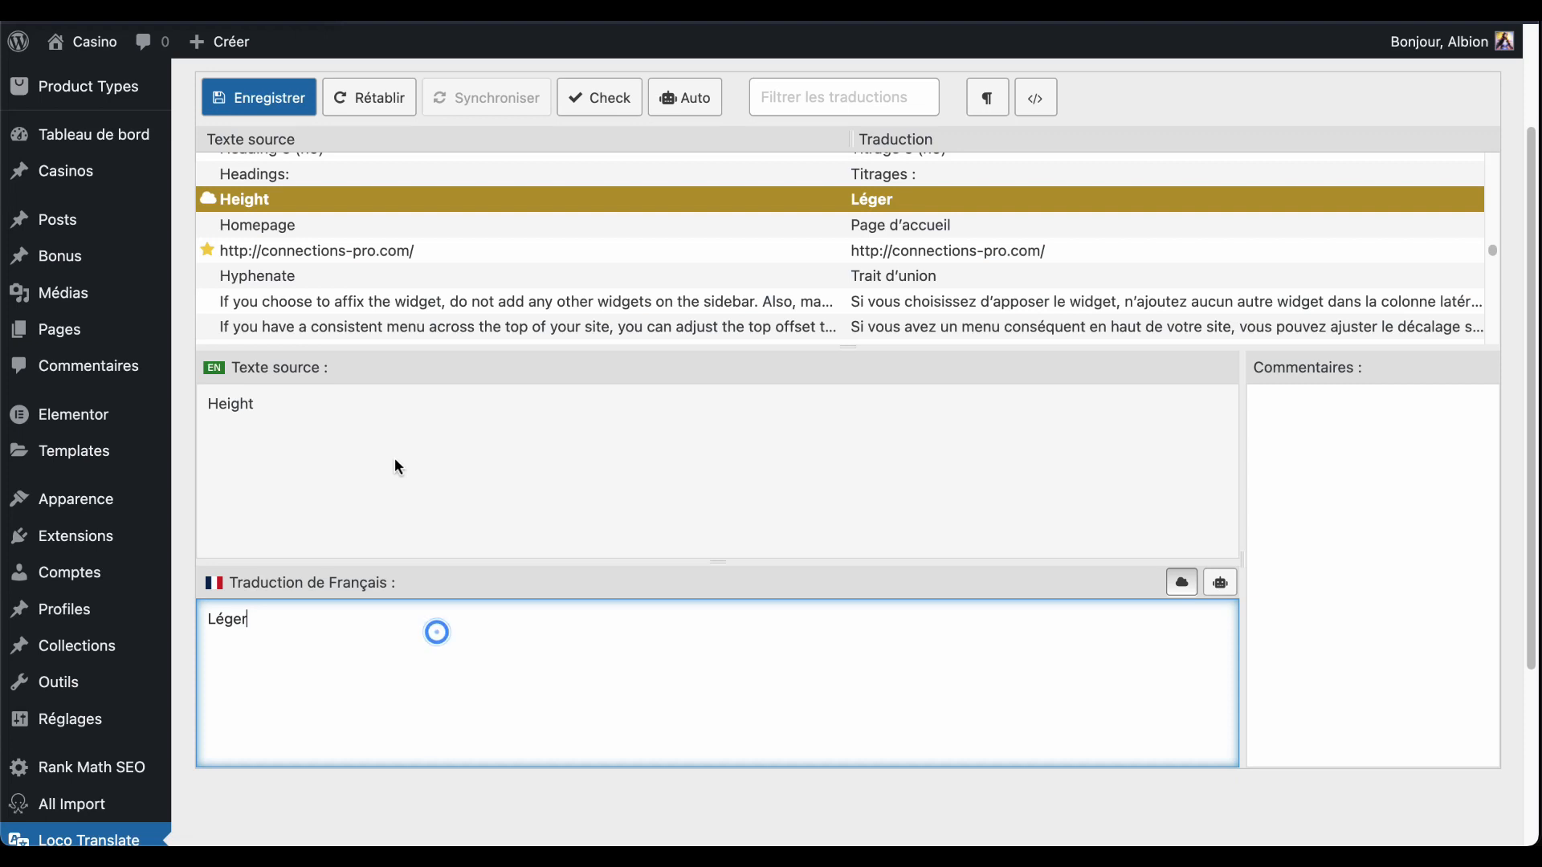
{"action": "double_click", "coordinate": [253, 632]}
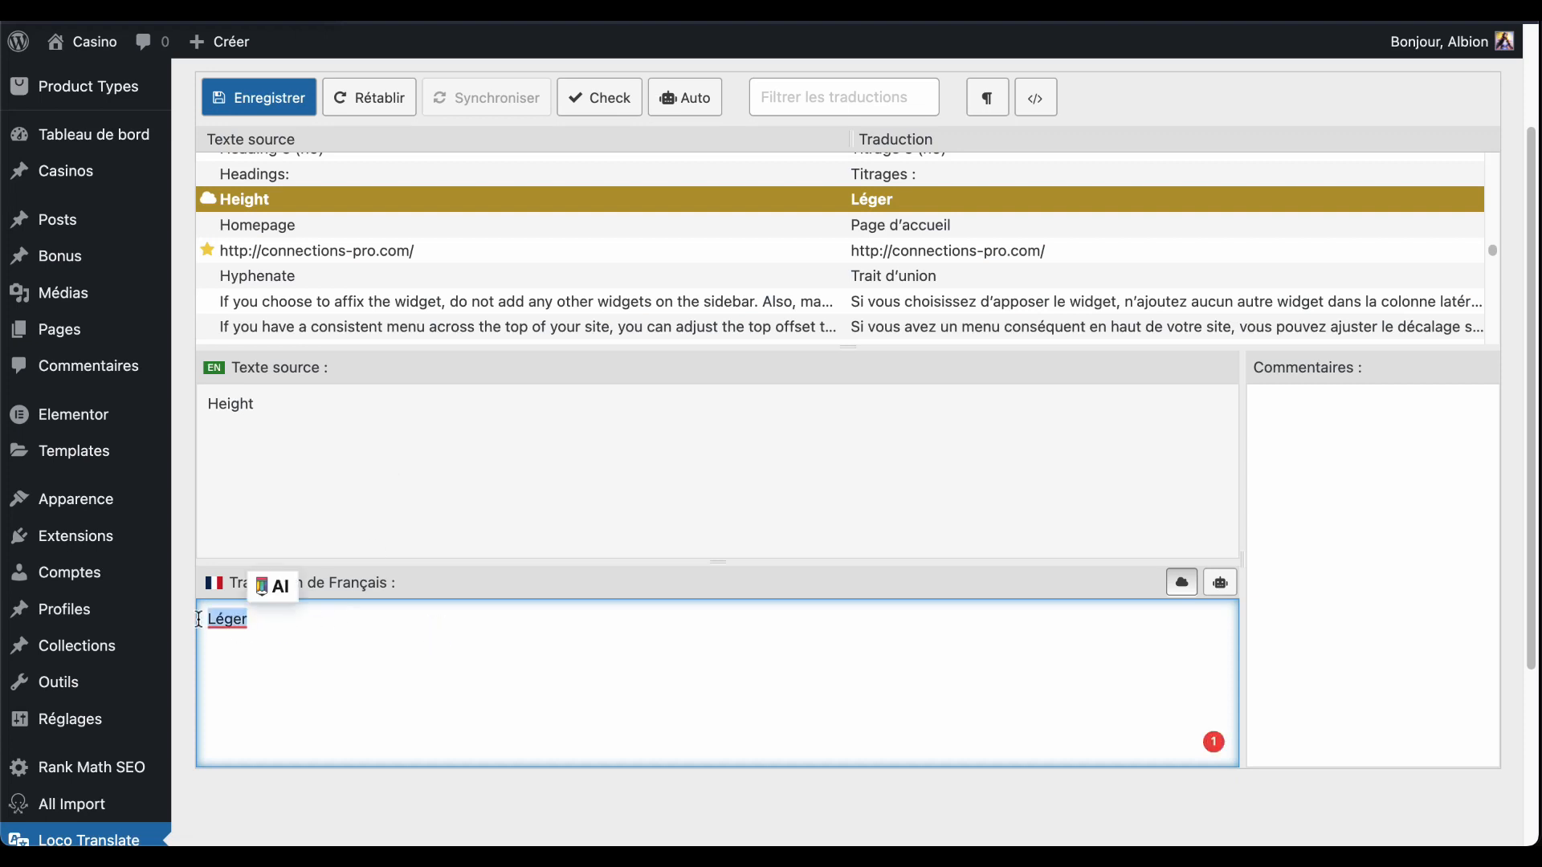
{"action": "type", "text": "Hauteur"}
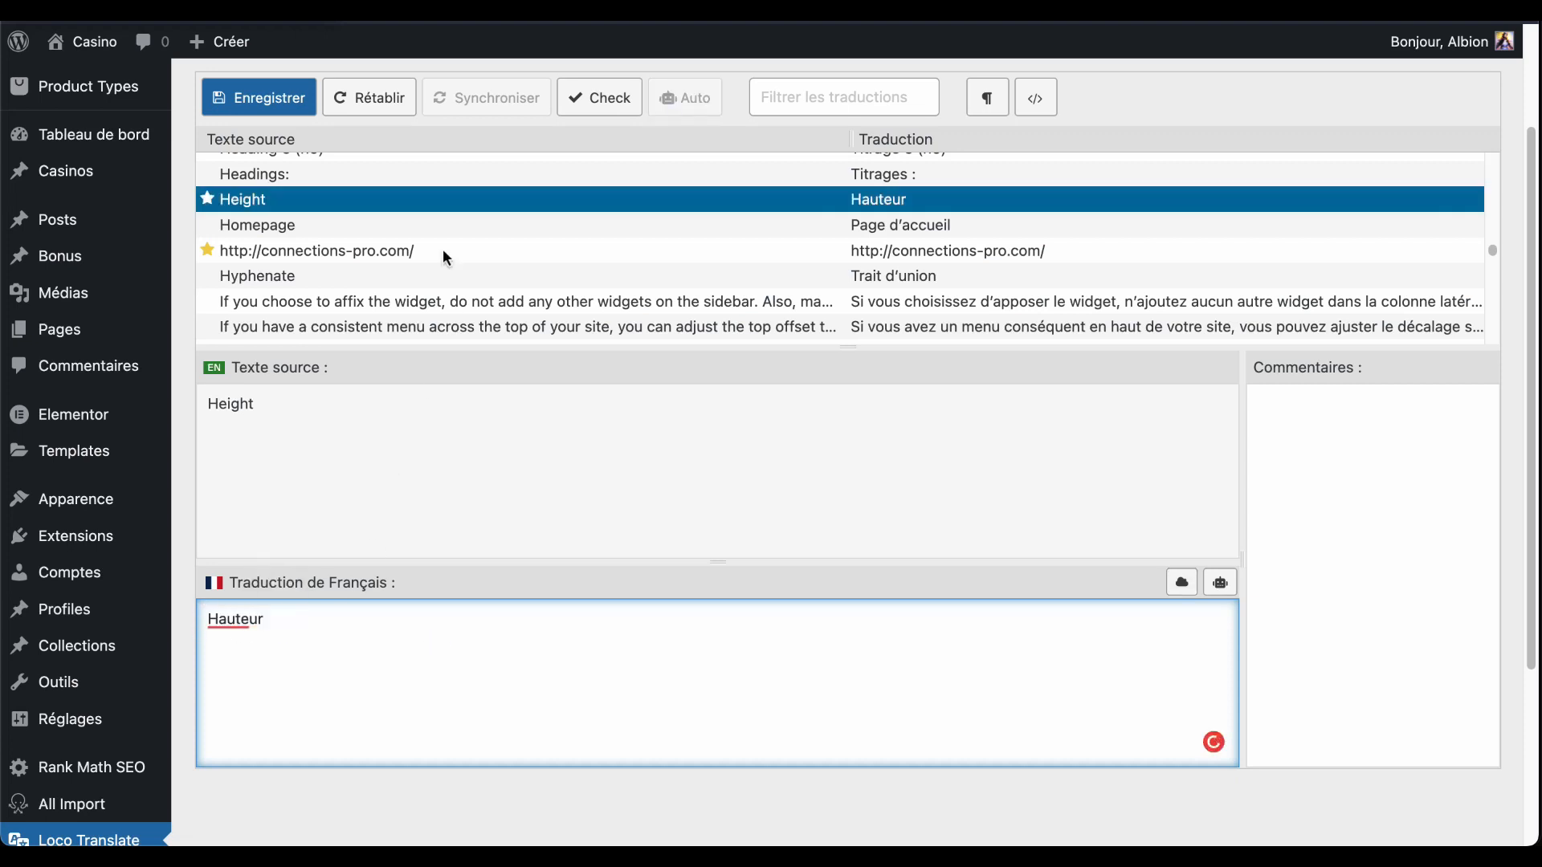
{"action": "scroll", "coordinate": [428, 184], "scroll_direction": "up", "scroll_amount": 15}
{"action": "scroll", "coordinate": [426, 175], "scroll_direction": "up", "scroll_amount": 5}
{"action": "left_click", "coordinate": [262, 244]}
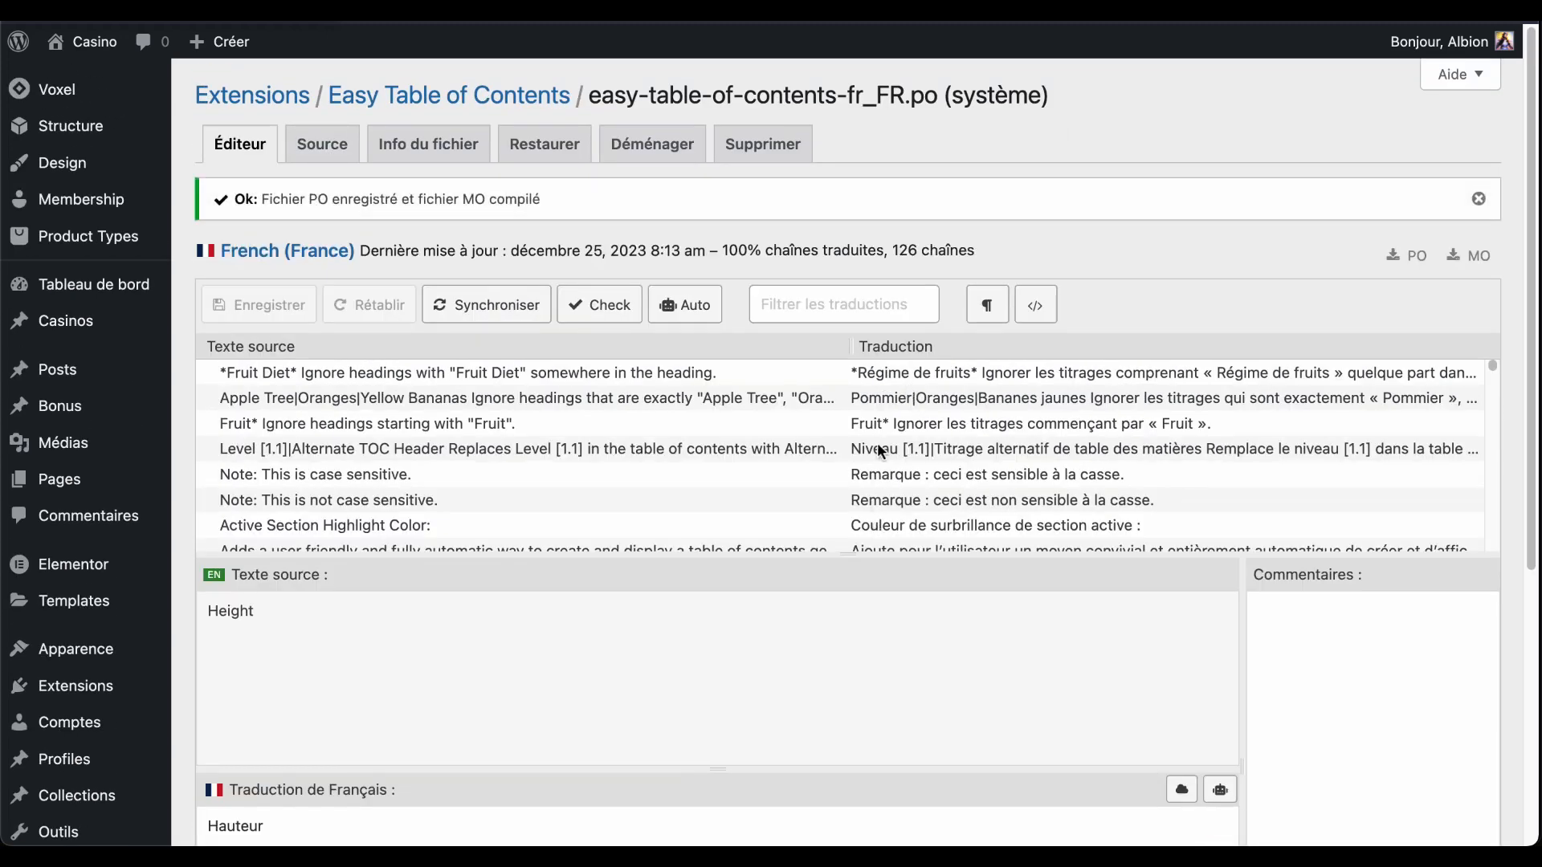
Try appending the placeholder "%s" to the translation of the "Level [1.1]|Alternate TOC Header" string, and remove it again
{"action": "left_click", "coordinate": [878, 446]}
{"action": "scroll", "coordinate": [570, 506], "scroll_direction": "down", "scroll_amount": 4}
{"action": "scroll", "coordinate": [597, 657], "scroll_direction": "down", "scroll_amount": 4}
{"action": "left_click", "coordinate": [870, 534]}
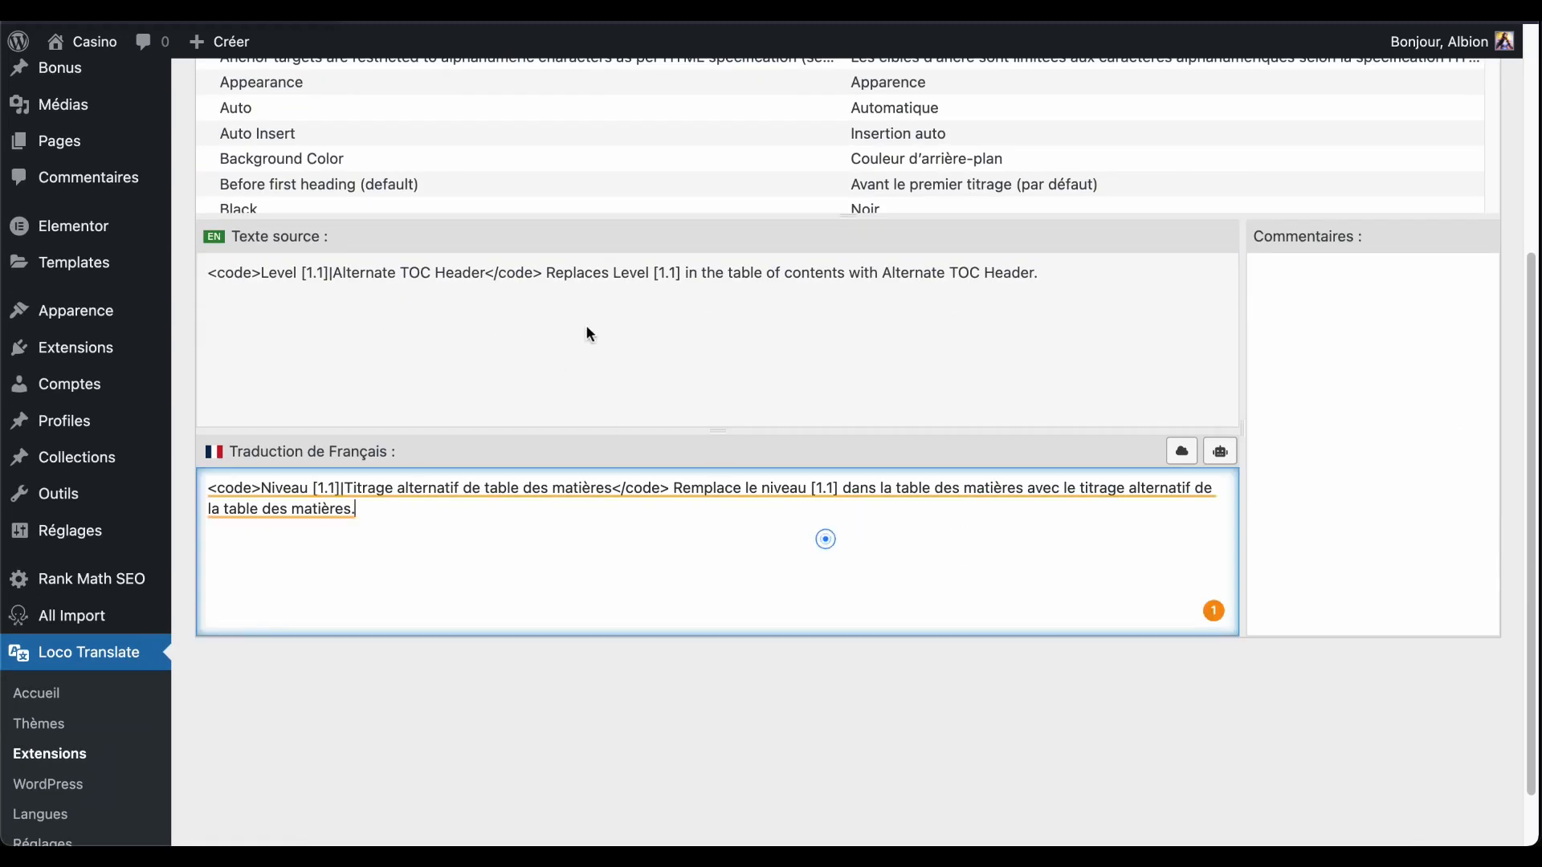
{"action": "type", "text": "%s"}
{"action": "scroll", "coordinate": [888, 453], "scroll_direction": "down", "scroll_amount": 1}
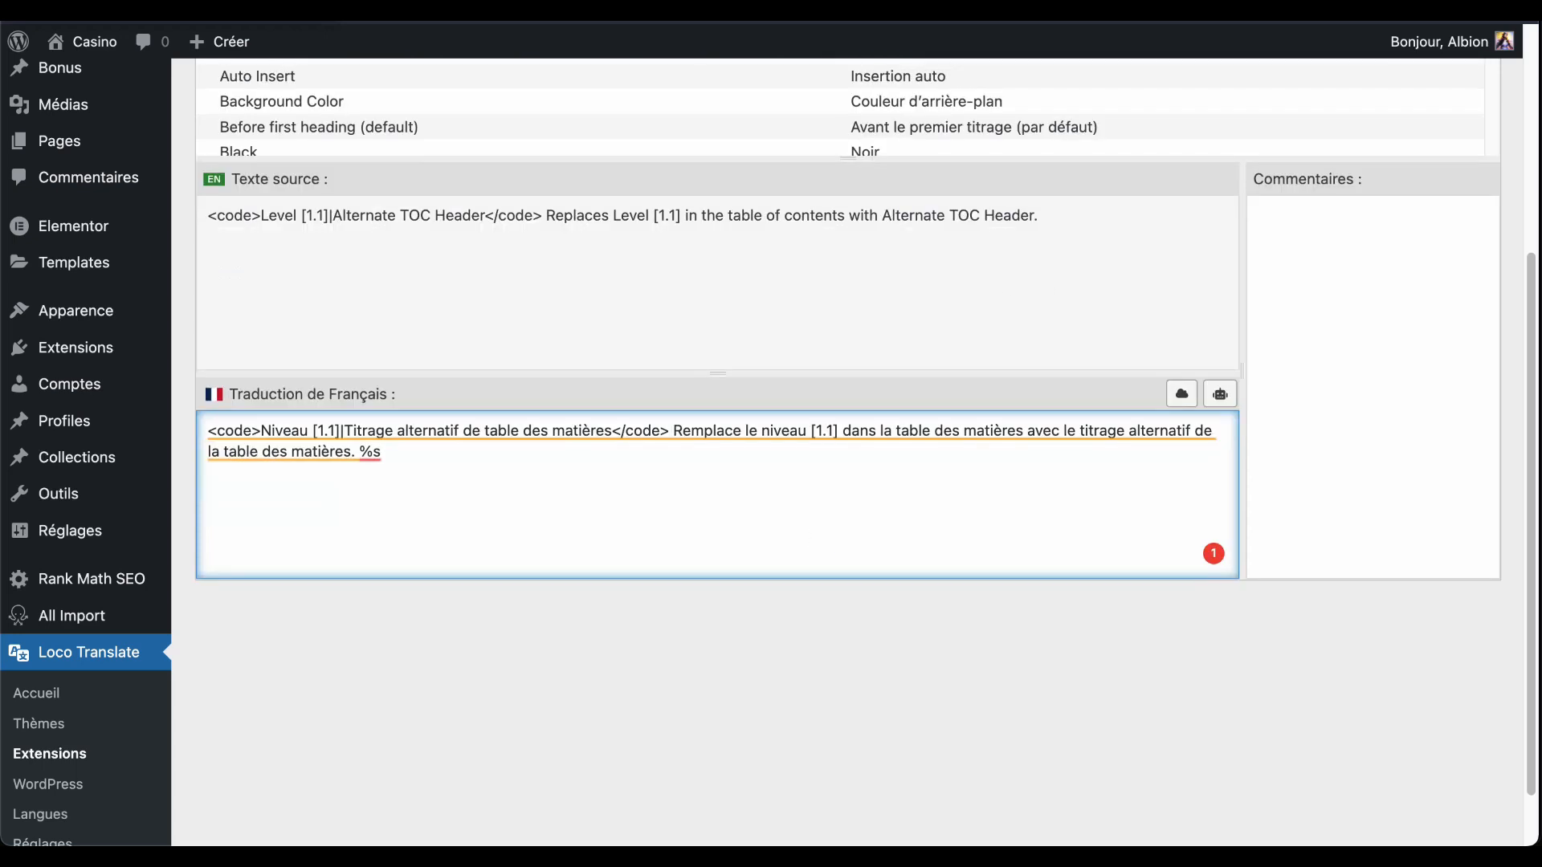
{"action": "left_click", "coordinate": [370, 452]}
{"action": "left_click_drag", "start_coordinate": [434, 457], "coordinate": [361, 452]}
{"action": "key", "text": "BackSpace"}
Try deleting the slash from the closing </code> tag in the French translation, and restore it
{"action": "left_click_drag", "start_coordinate": [210, 215], "coordinate": [231, 222]}
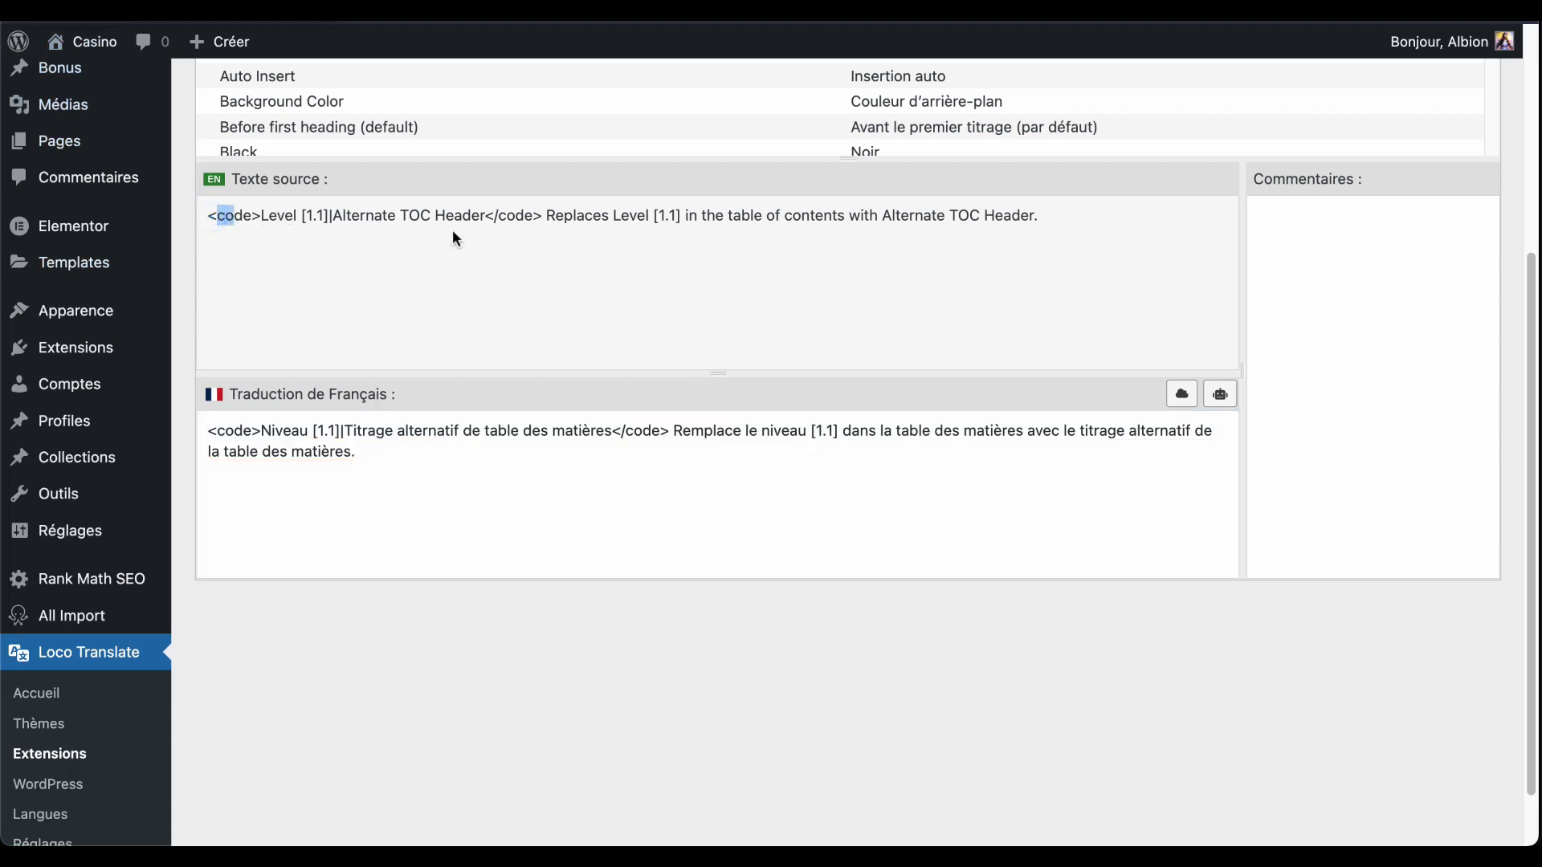
{"action": "left_click", "coordinate": [625, 433]}
{"action": "key", "text": "BackSpace"}
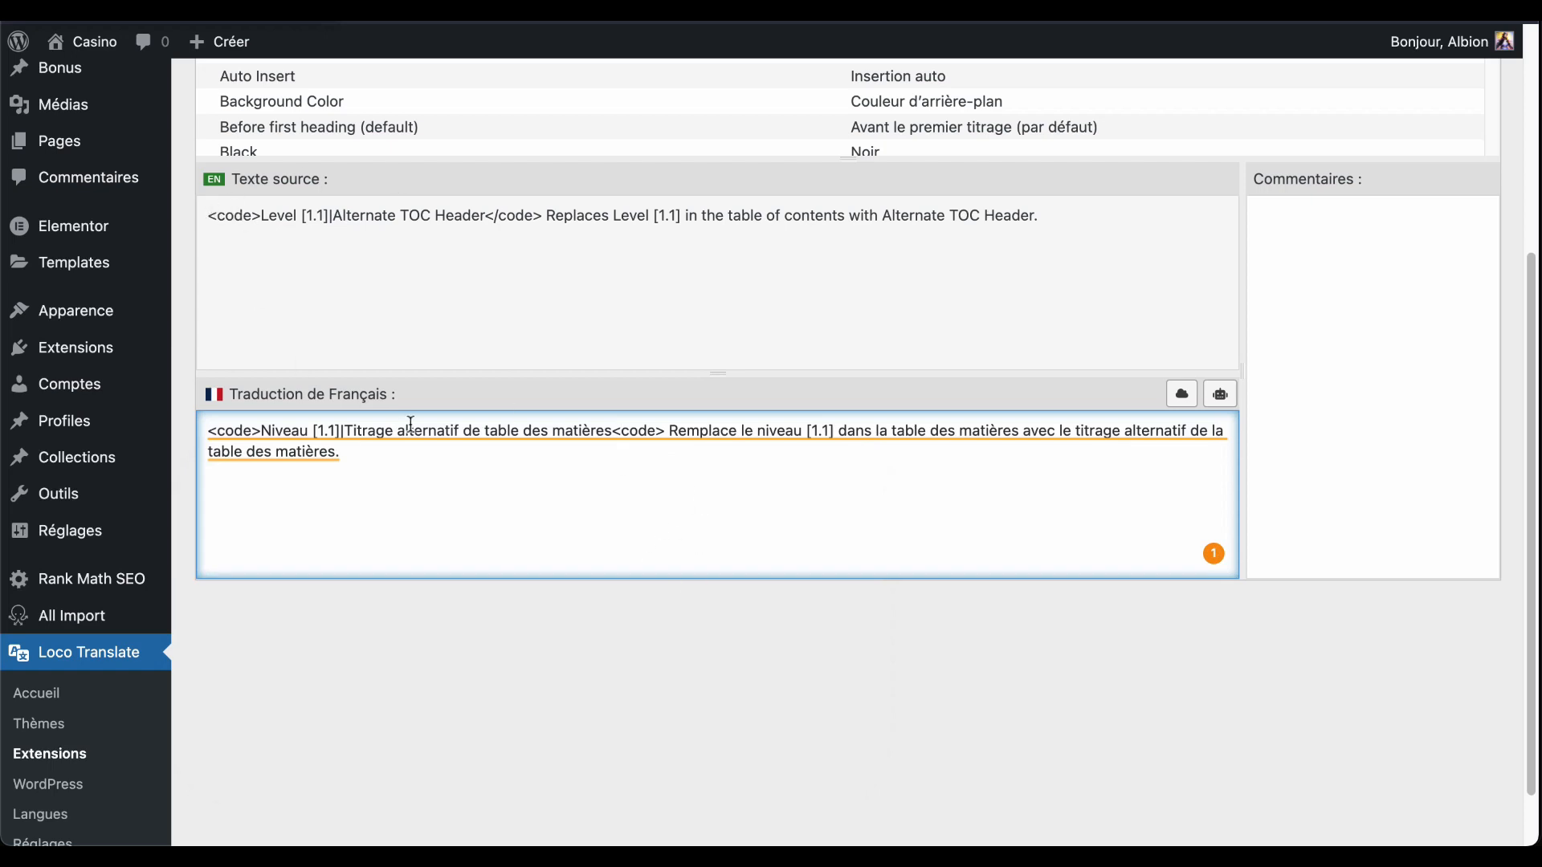
{"action": "type", "text": "/"}
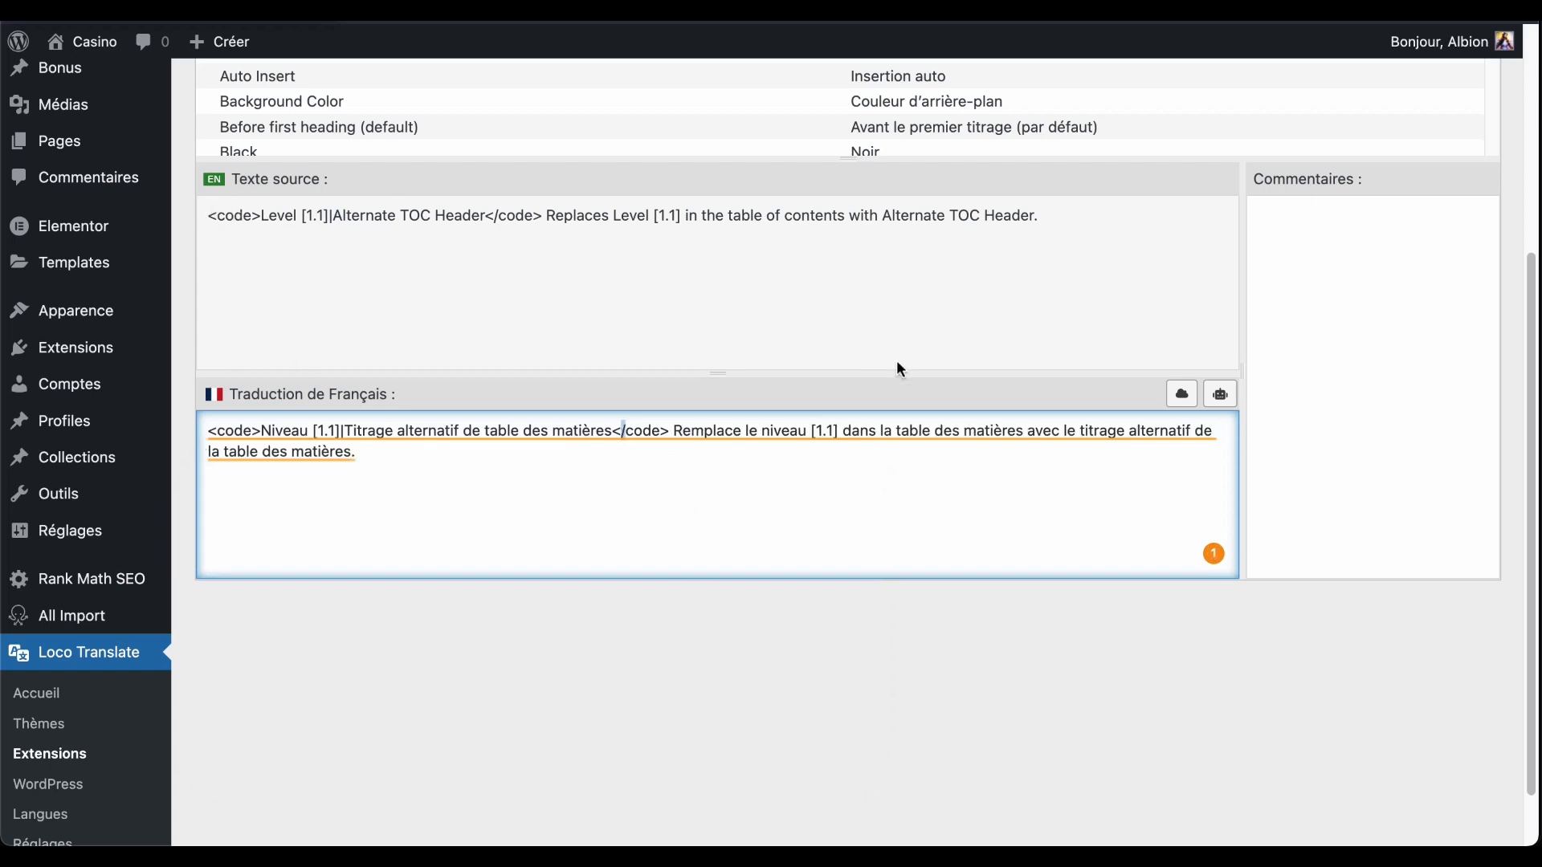
Save the French translation file of Easy Table of Contents again
{"action": "scroll", "coordinate": [896, 360], "scroll_direction": "up", "scroll_amount": 5}
{"action": "scroll", "coordinate": [518, 422], "scroll_direction": "up", "scroll_amount": 4}
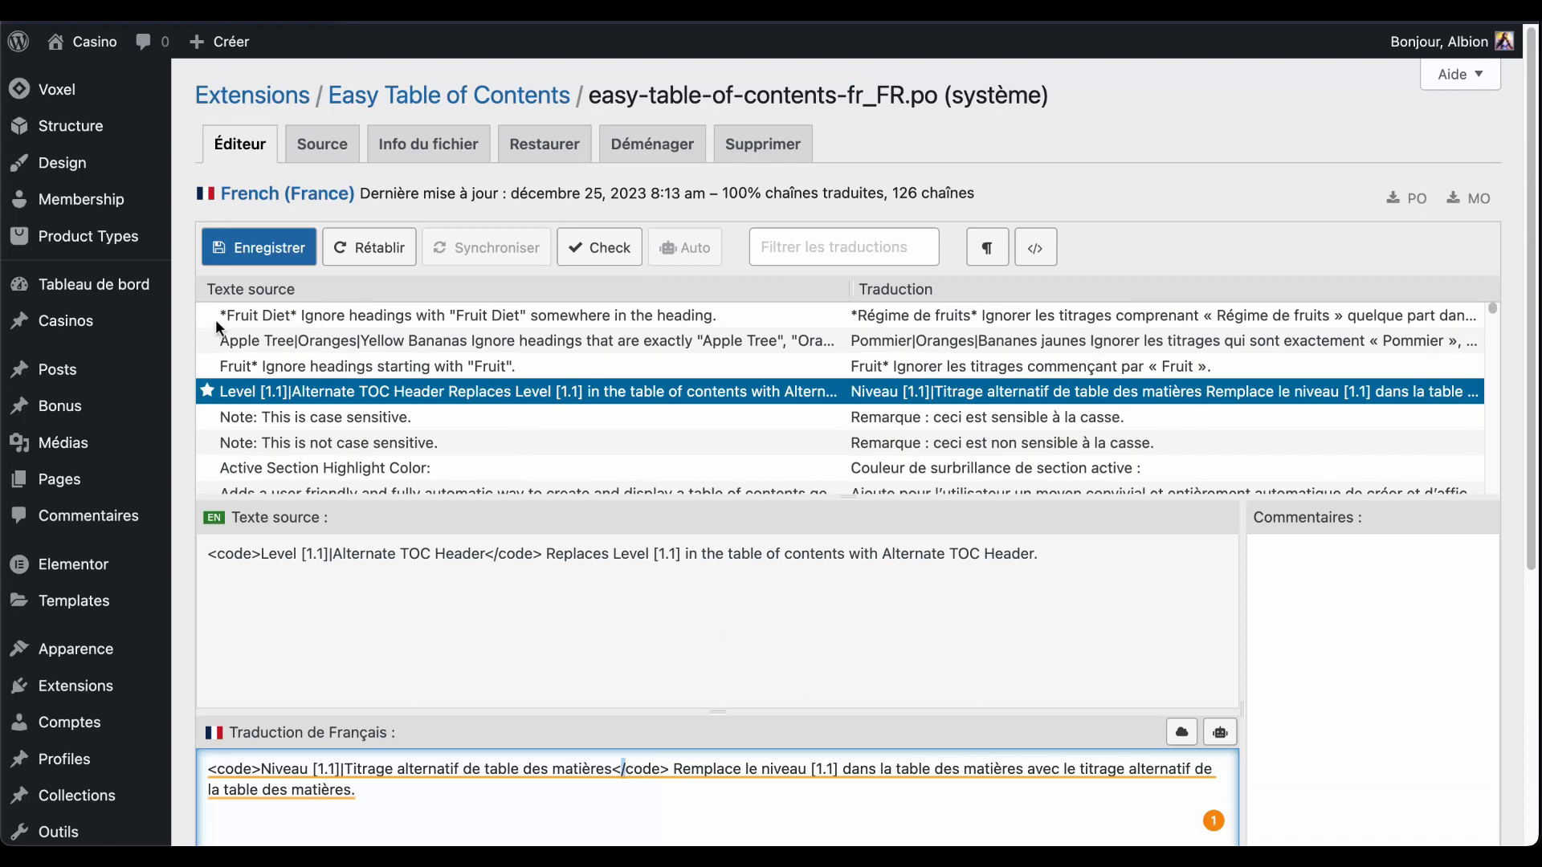
{"action": "left_click", "coordinate": [241, 248]}
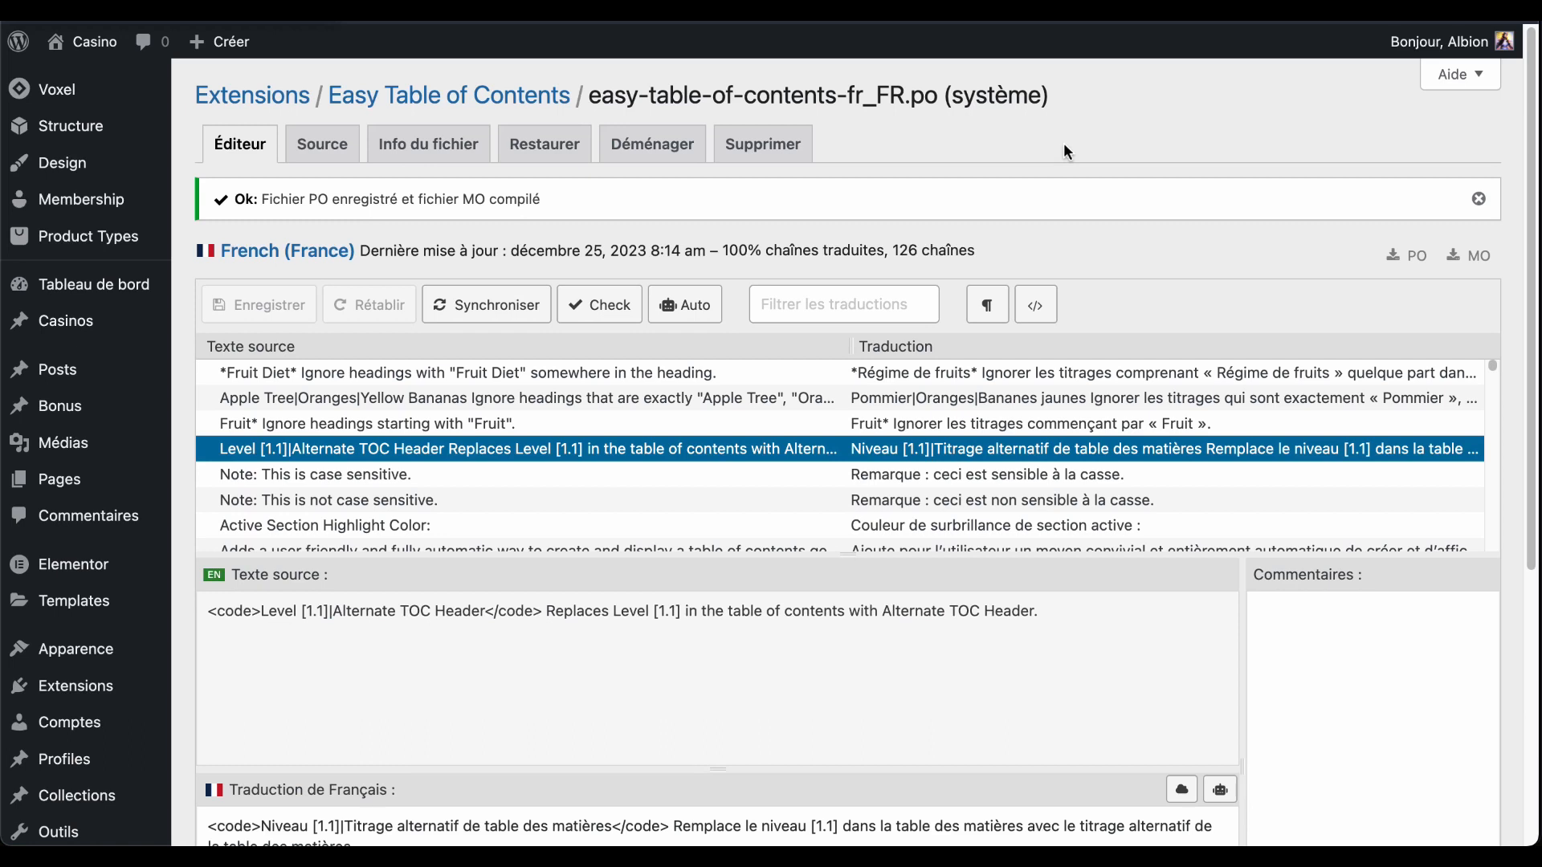